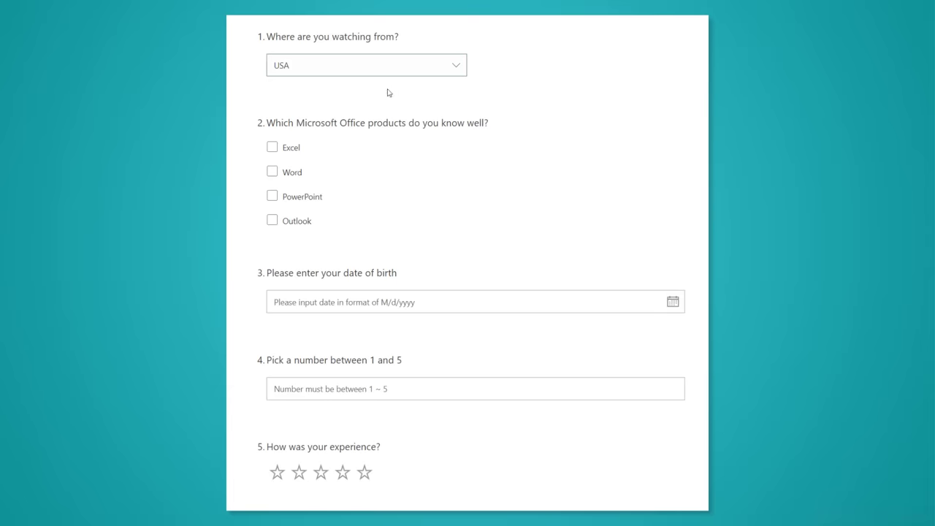
# Tick Excel and PowerPoint and set the birth date to 10/10/2001.
pyautogui.click(272, 147)
pyautogui.click(272, 195)
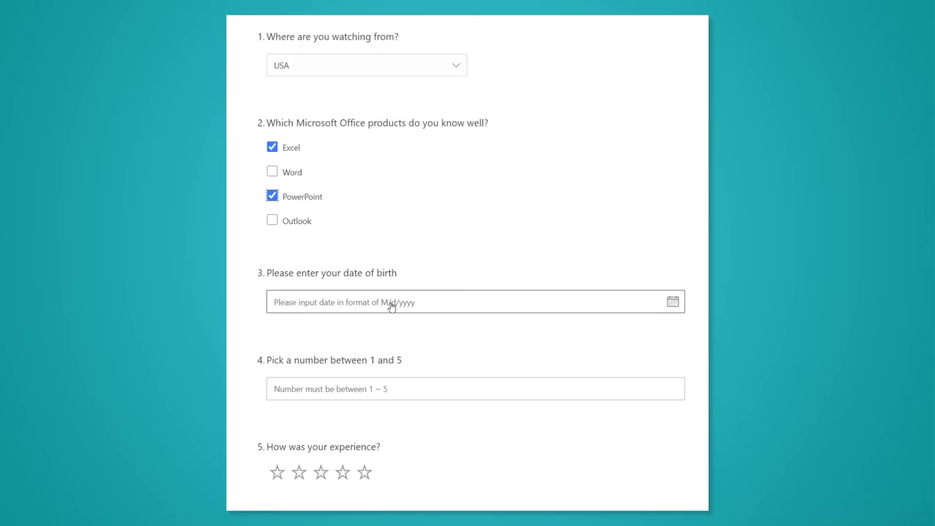
pyautogui.click(390, 306)
pyautogui.click(387, 326)
pyautogui.click(386, 66)
pyautogui.click(400, 381)
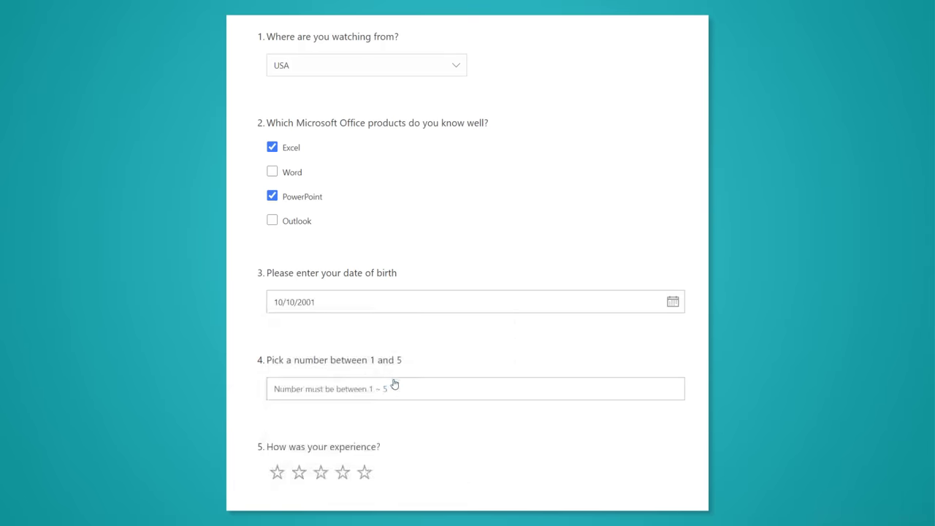
# Enter 4 as the number answer and give the experience five stars.
pyautogui.click(394, 385)
pyautogui.write('6')
pyautogui.press('BackSpace')
pyautogui.write('4')
pyautogui.click(365, 473)
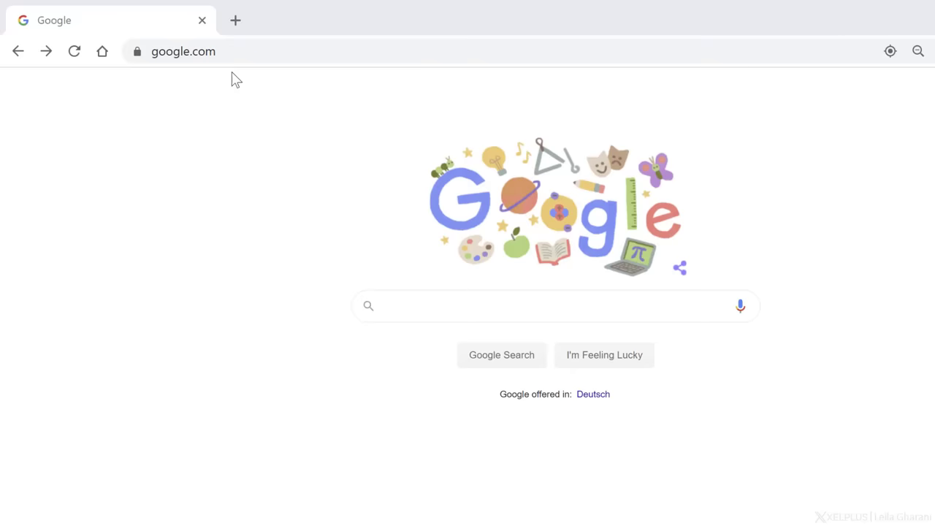
# Load office.com and pick Excel from the Office app list.
pyautogui.click(236, 54)
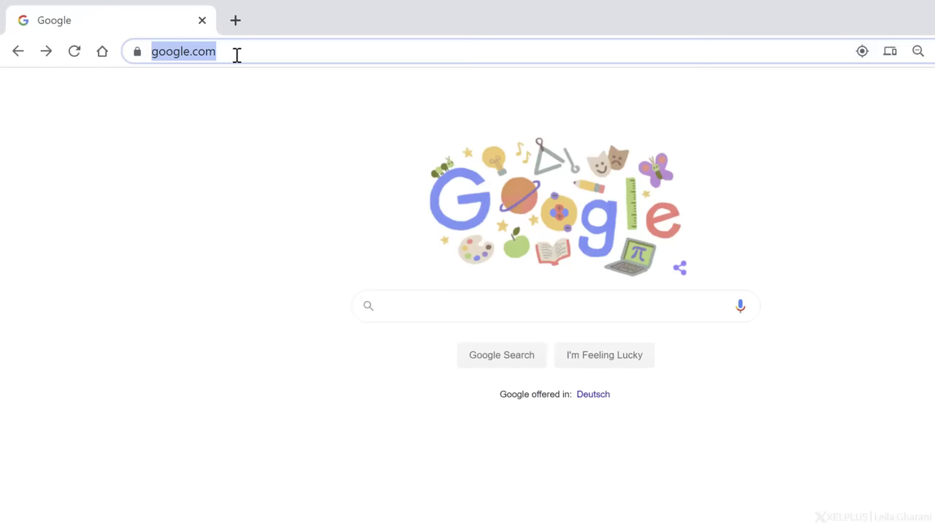
pyautogui.write('offic')
pyautogui.press('Return')
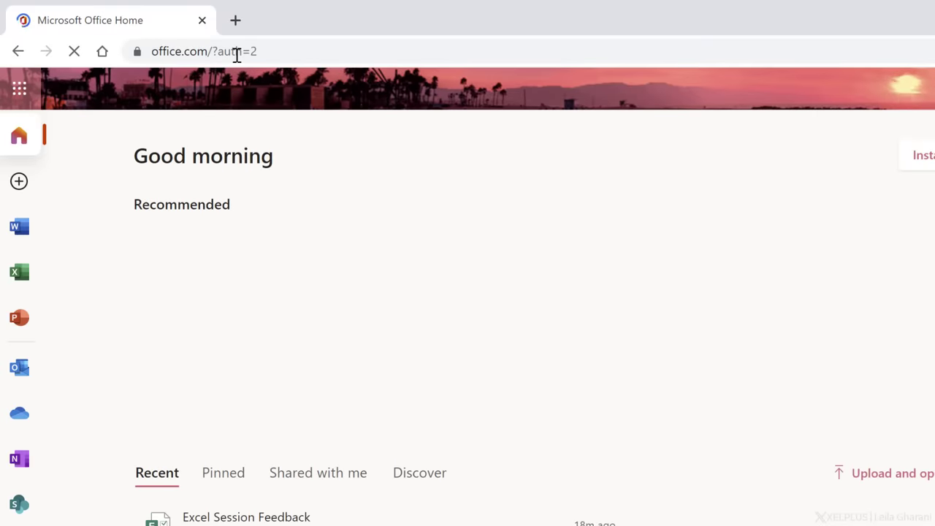
pyautogui.click(19, 91)
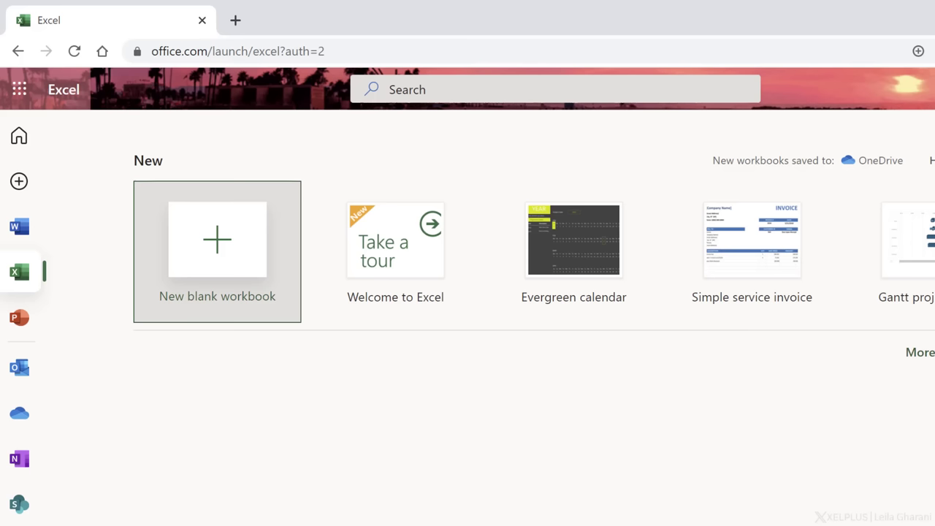
# Create a new blank Excel workbook named 'Special Survey'.
pyautogui.click(216, 257)
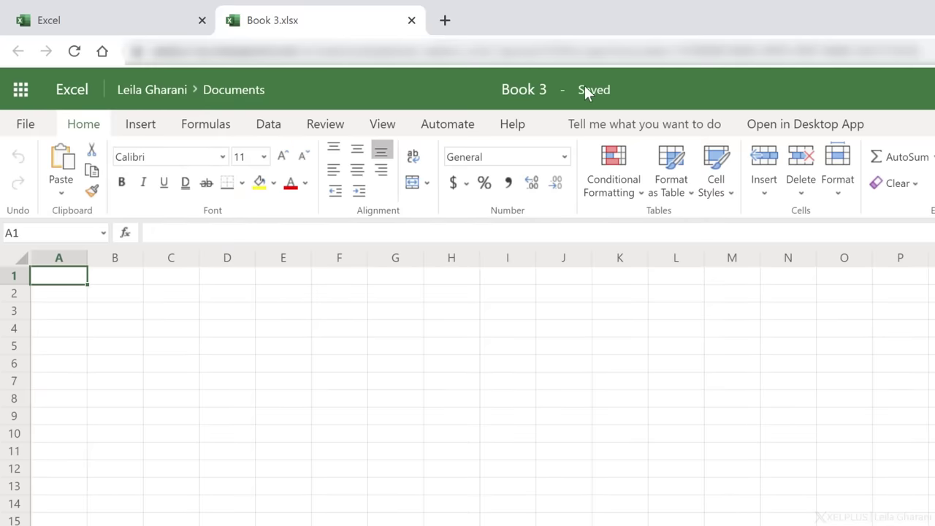
pyautogui.click(543, 88)
pyautogui.write('Special Survey')
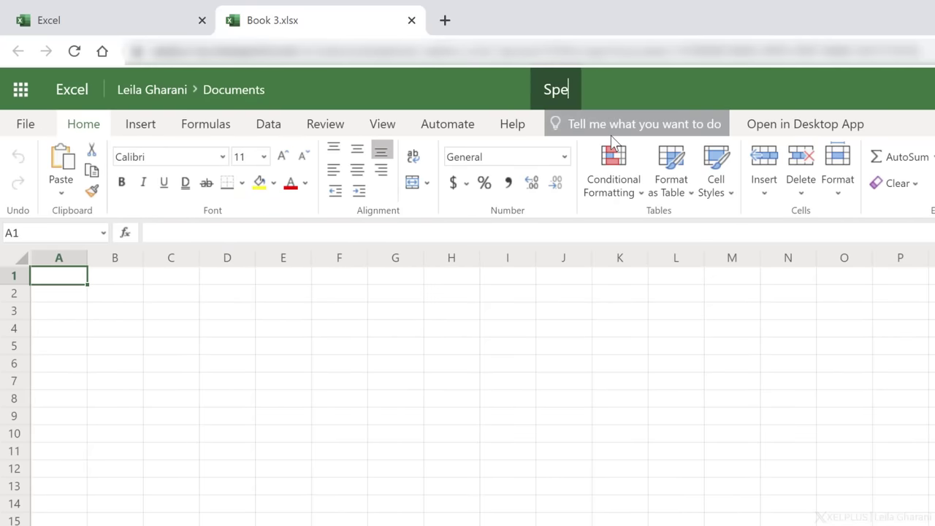
pyautogui.press('Return')
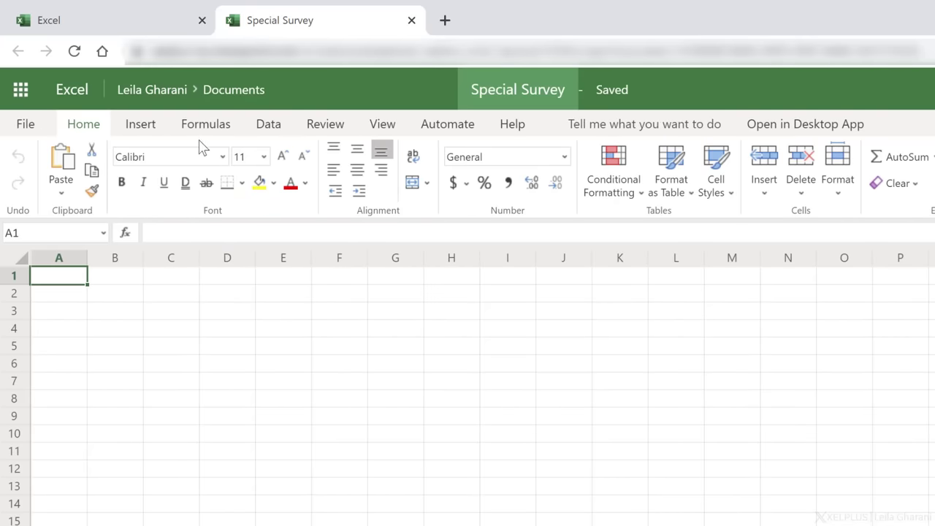
# Insert a new form linked to the workbook via Insert > Forms > New Form.
pyautogui.click(141, 126)
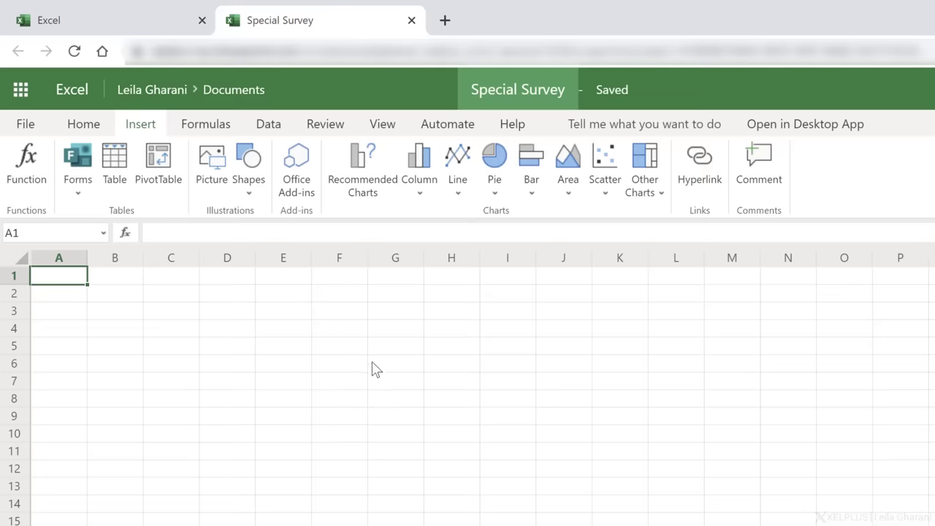
pyautogui.click(78, 192)
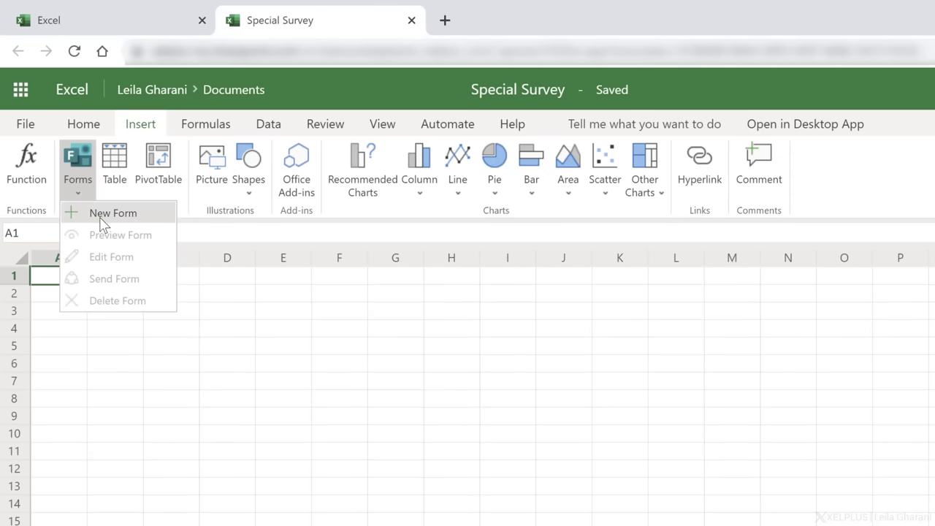
pyautogui.click(101, 217)
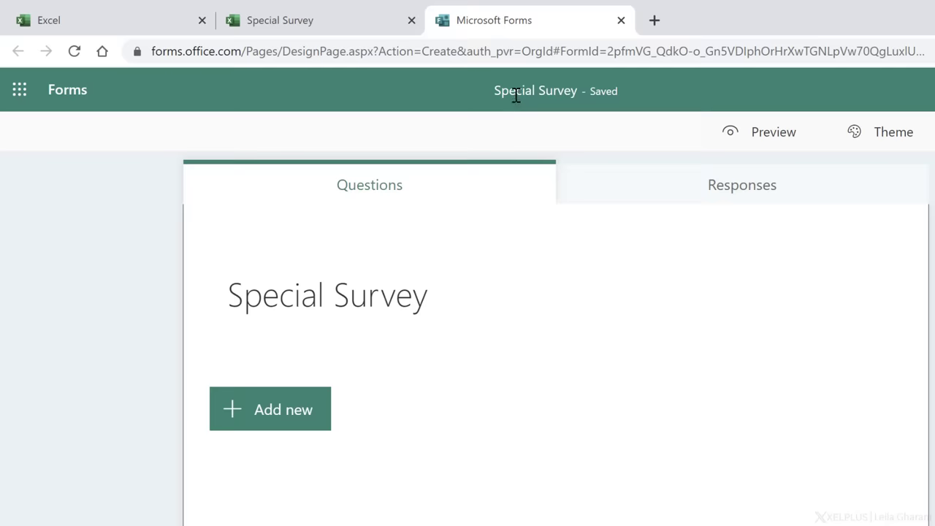
# Go to the Forms home page and reopen Special Survey from the Recent list.
pyautogui.click(20, 94)
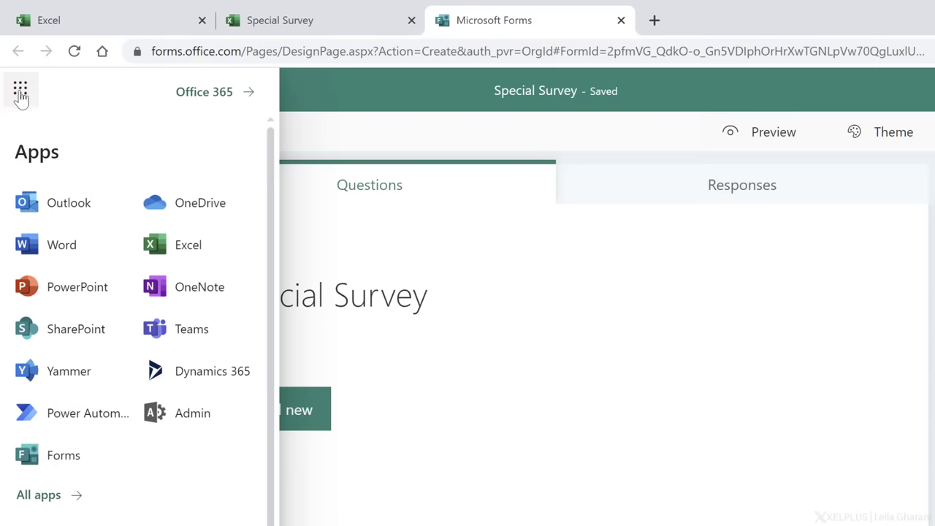
pyautogui.click(58, 460)
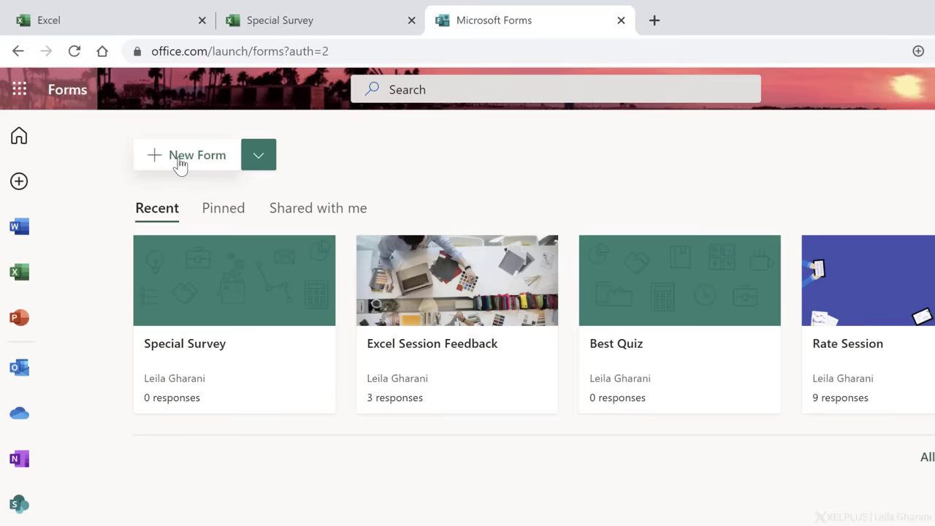
pyautogui.click(252, 352)
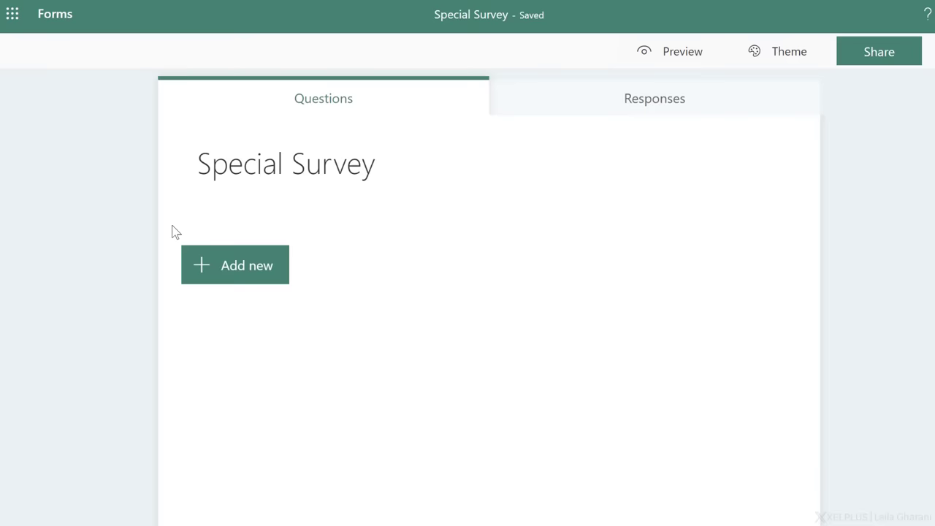
# Expand the question types to include Ranking, Likert, File upload and Net Promoter Score.
pyautogui.click(246, 272)
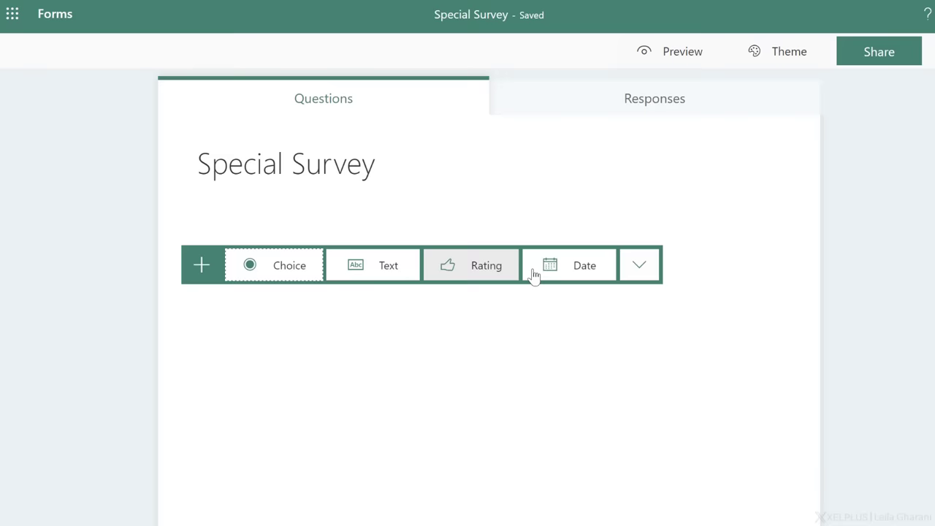
pyautogui.click(629, 269)
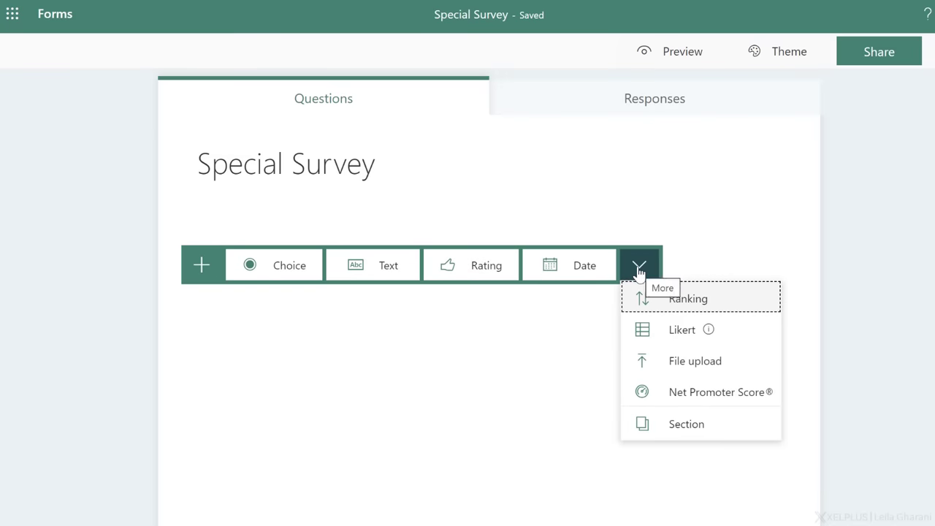
pyautogui.moveTo(735, 341)
# Add a 5-level Rating question 'How do you rate your mood right now?'.
pyautogui.click(474, 268)
pyautogui.write('How')
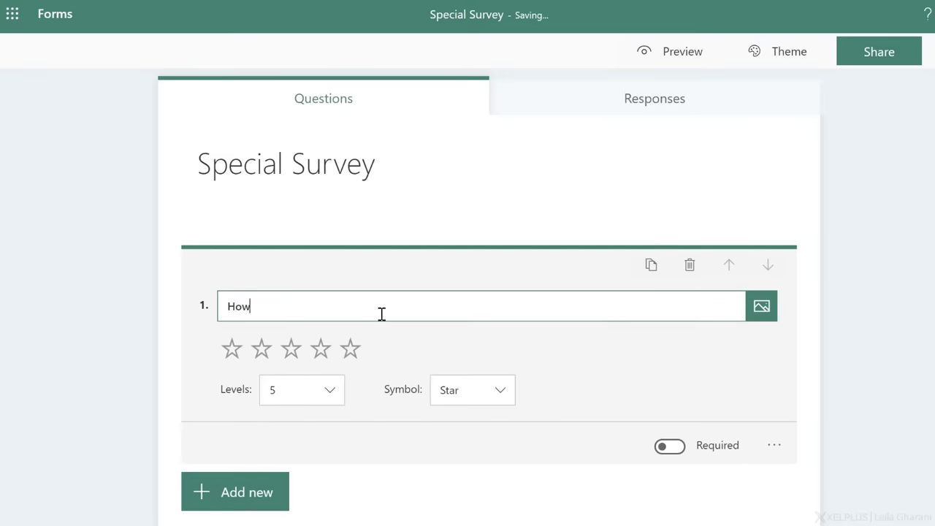
pyautogui.write(' do you rate your mood right now?')
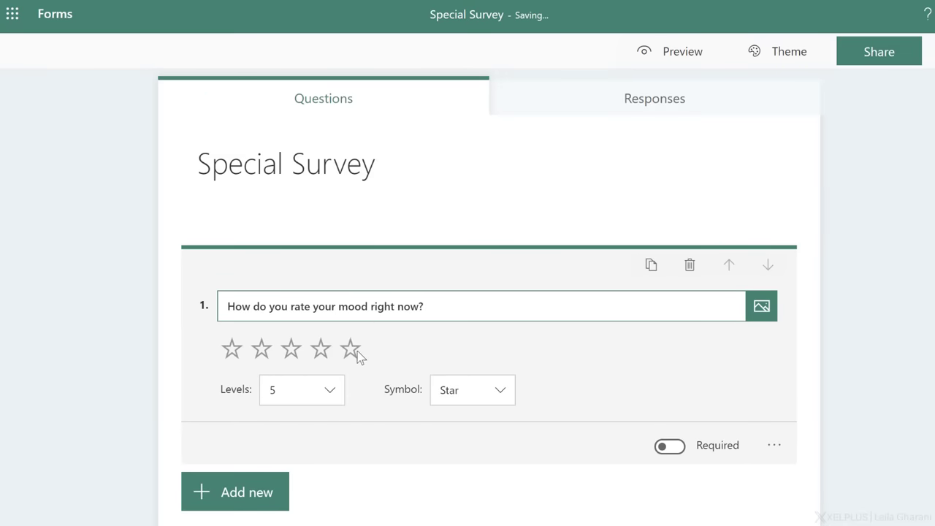
pyautogui.click(329, 392)
pyautogui.moveTo(340, 446)
pyautogui.mouseDown()
pyautogui.moveTo(343, 478)
pyautogui.moveTo(338, 447)
pyautogui.mouseUp()
pyautogui.click(378, 404)
# Keep the rating as stars after trying numbers, and make the question required.
pyautogui.click(502, 390)
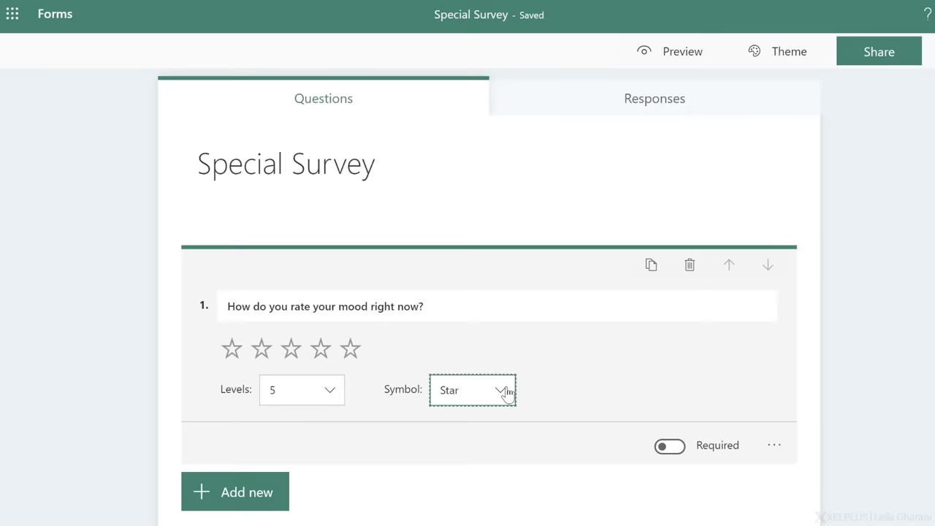
pyautogui.click(487, 421)
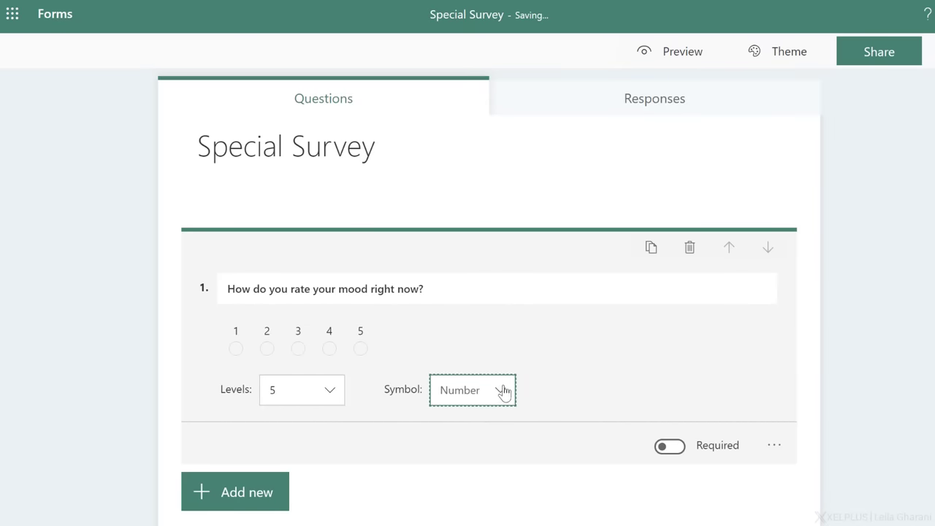
pyautogui.click(502, 389)
pyautogui.click(471, 453)
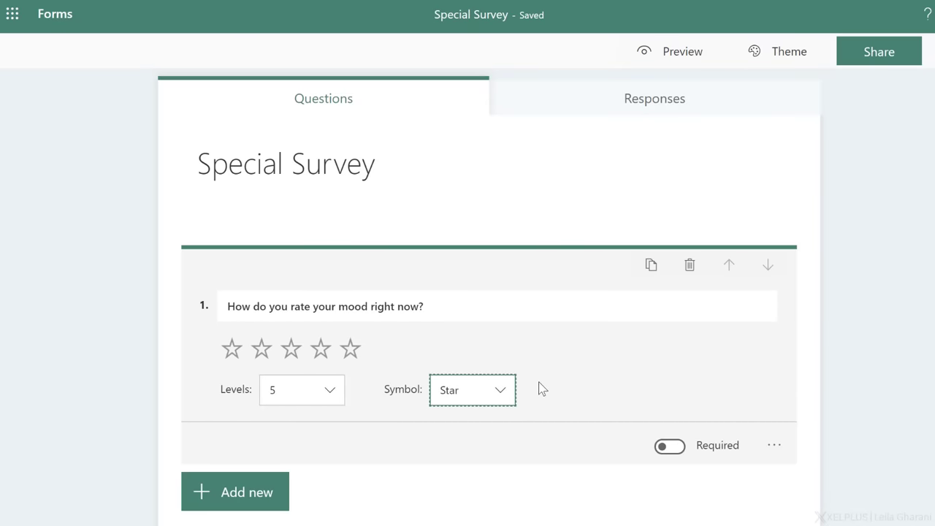
pyautogui.click(670, 447)
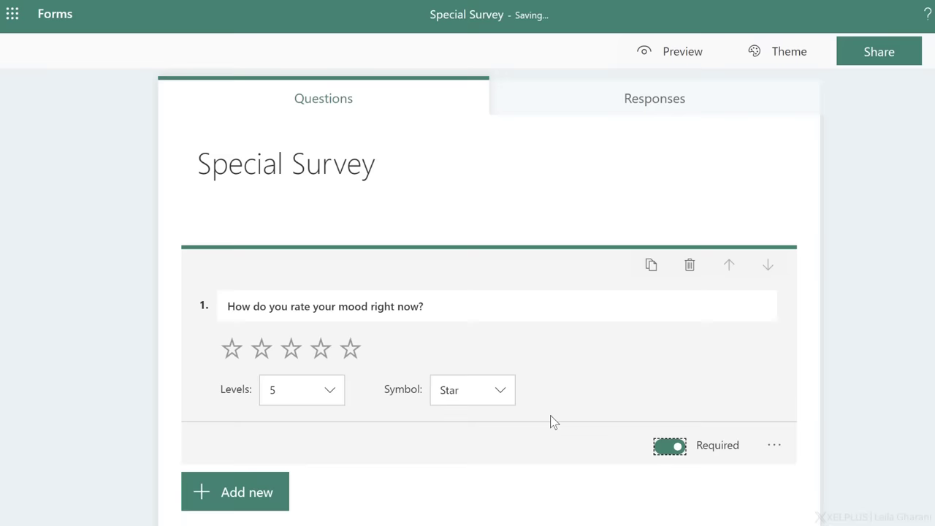
# Add Choice question 'Select your gender' with Woman, Man, Non-binary and Prefer not to say.
pyautogui.click(247, 495)
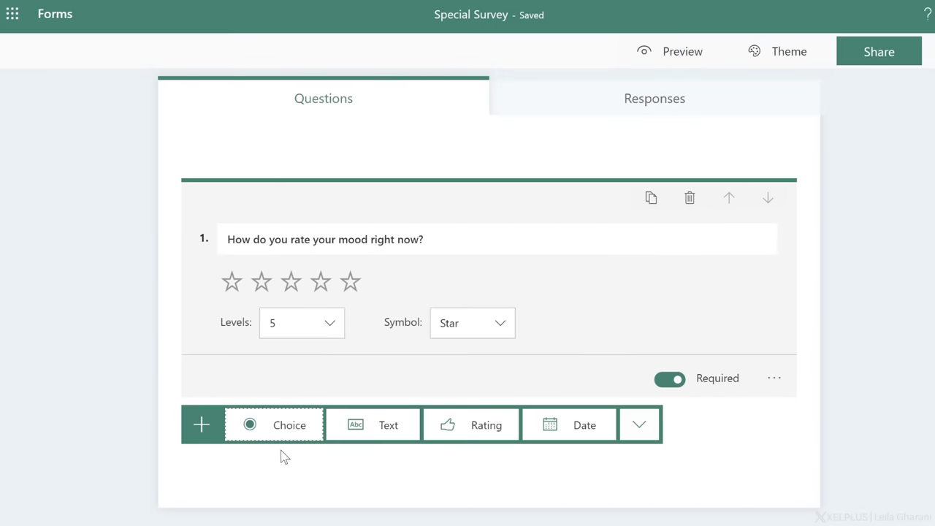
pyautogui.click(282, 426)
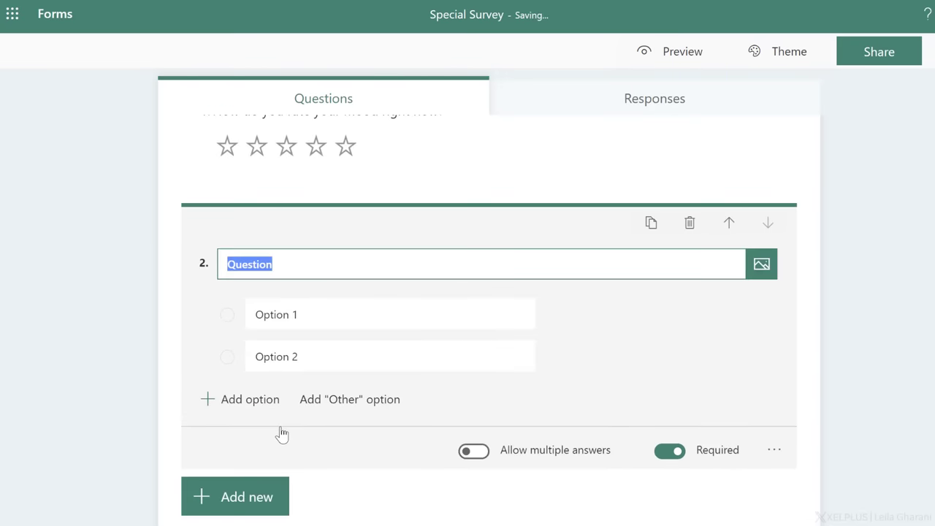
pyautogui.write('Select your gender')
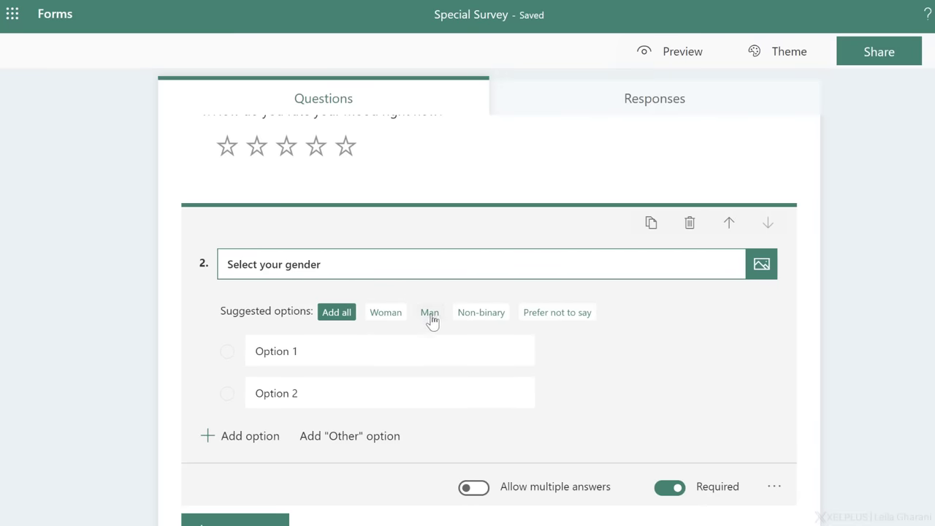
pyautogui.click(332, 321)
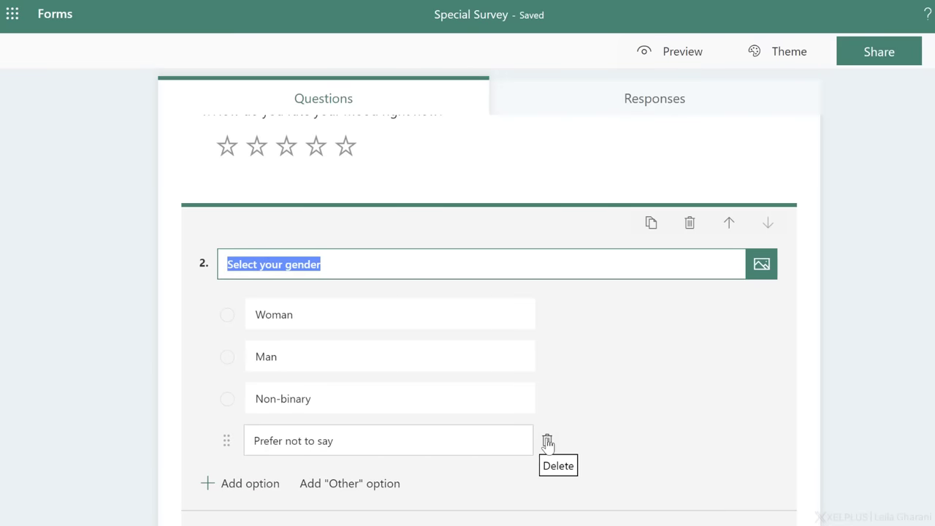
# Add a required Choice question titled 'Where are you watching from?'.
pyautogui.scroll(-2, 548, 442)
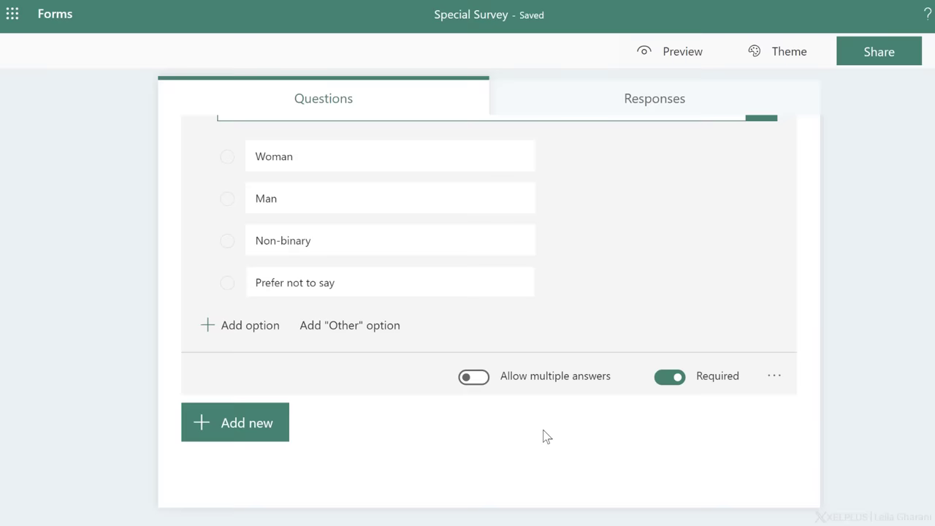
pyautogui.click(248, 421)
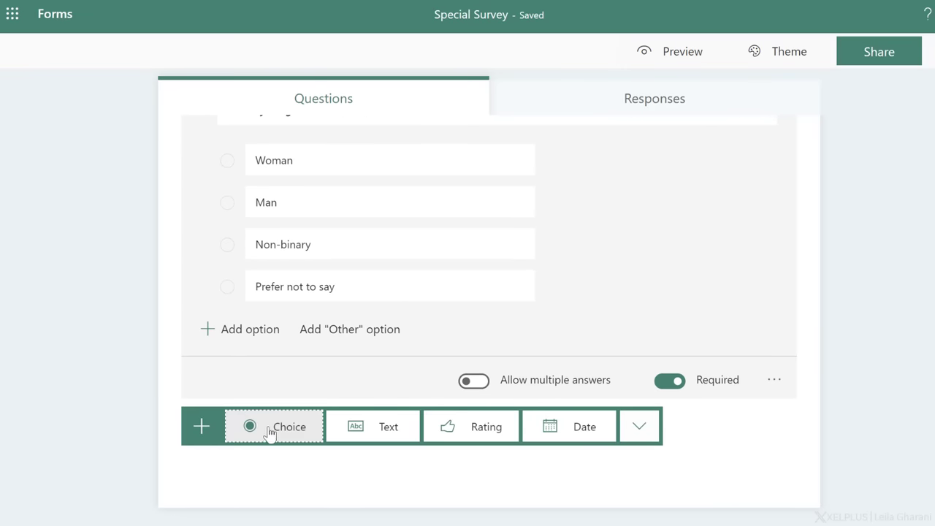
pyautogui.click(270, 429)
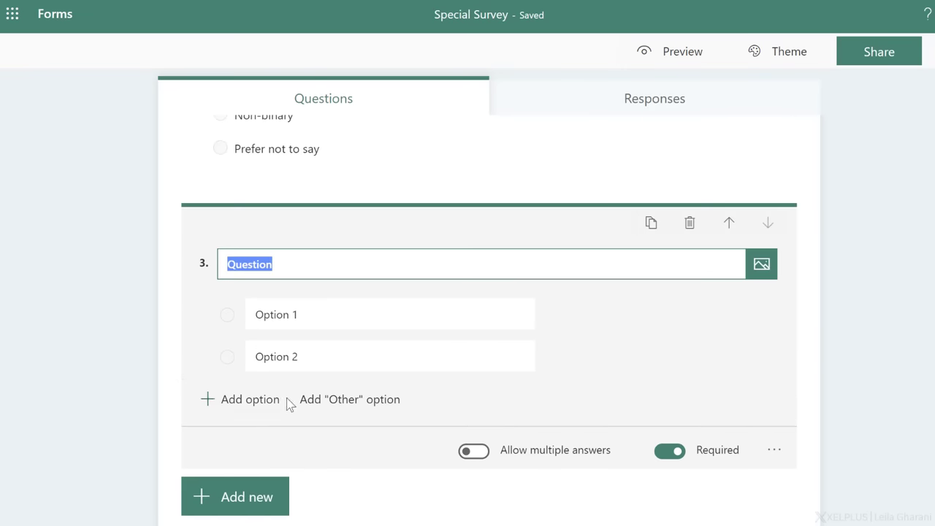
pyautogui.write('Where are you watching from?')
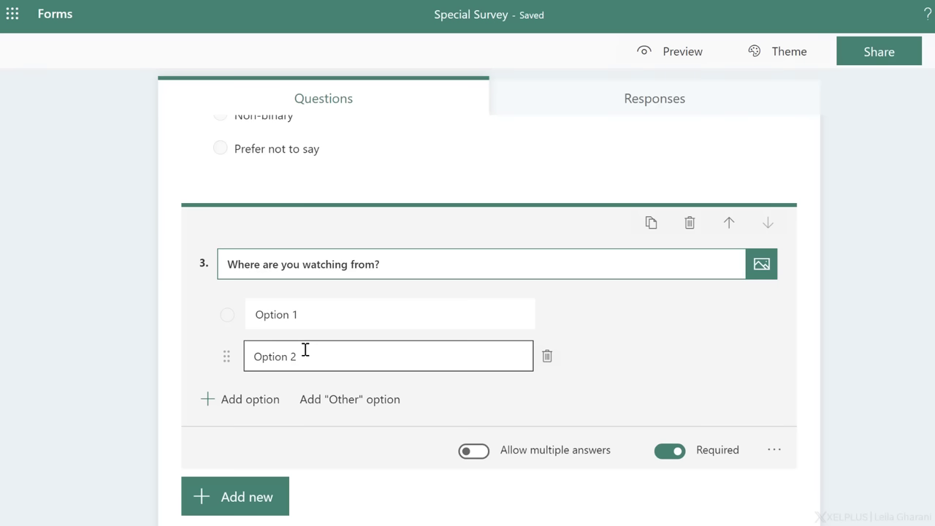
# Paste the 30 country names from Excel B3:B32 in as answer choices.
pyautogui.hotkey('alt', 'Tab')
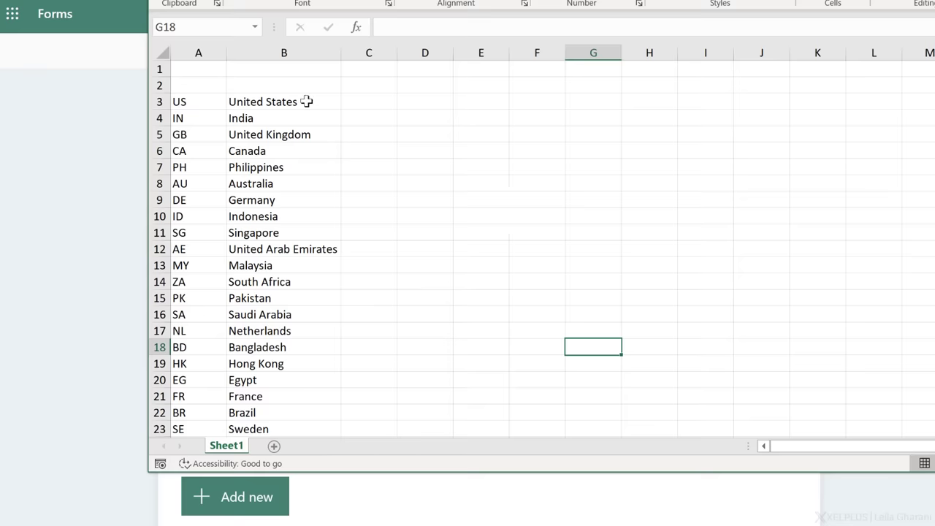
pyautogui.click(306, 102)
pyautogui.hotkey('ctrl', 'shift', 'Down')
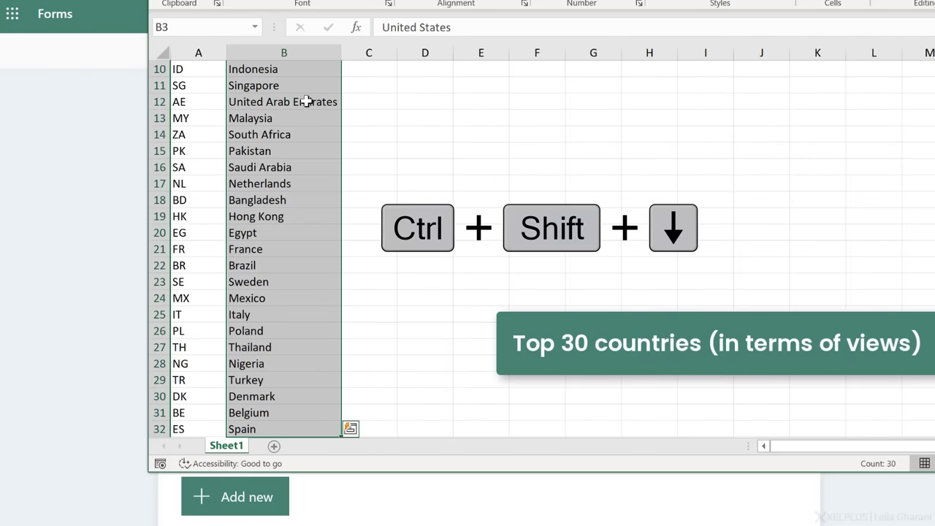
pyautogui.hotkey('ctrl', 'c')
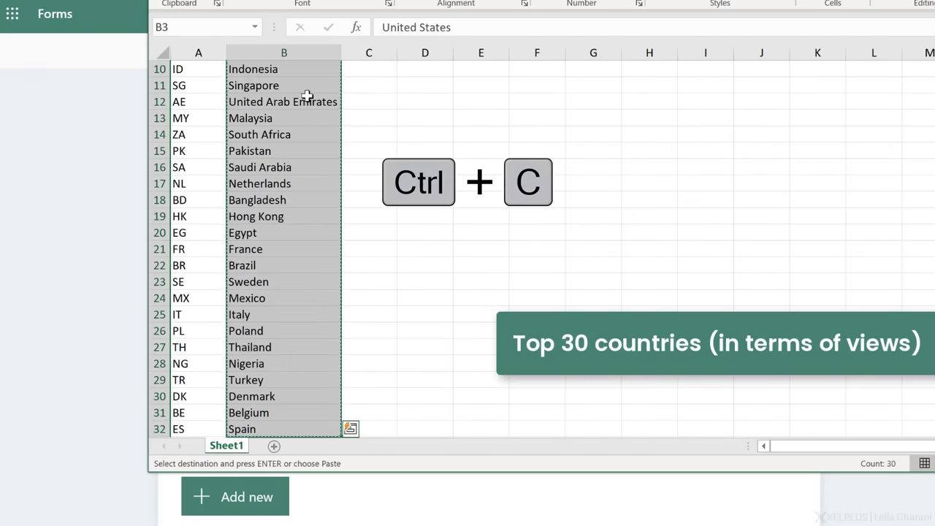
pyautogui.hotkey('alt', 'Tab')
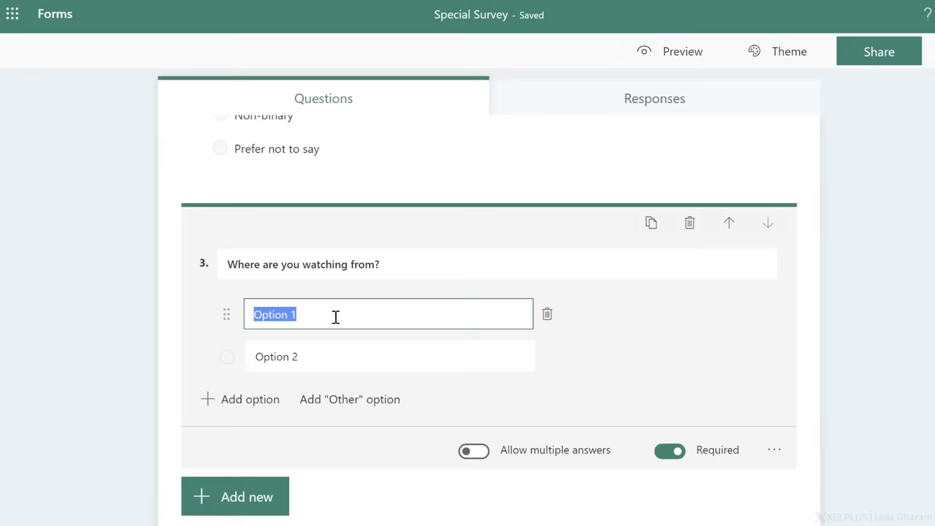
pyautogui.hotkey('ctrl', 'v')
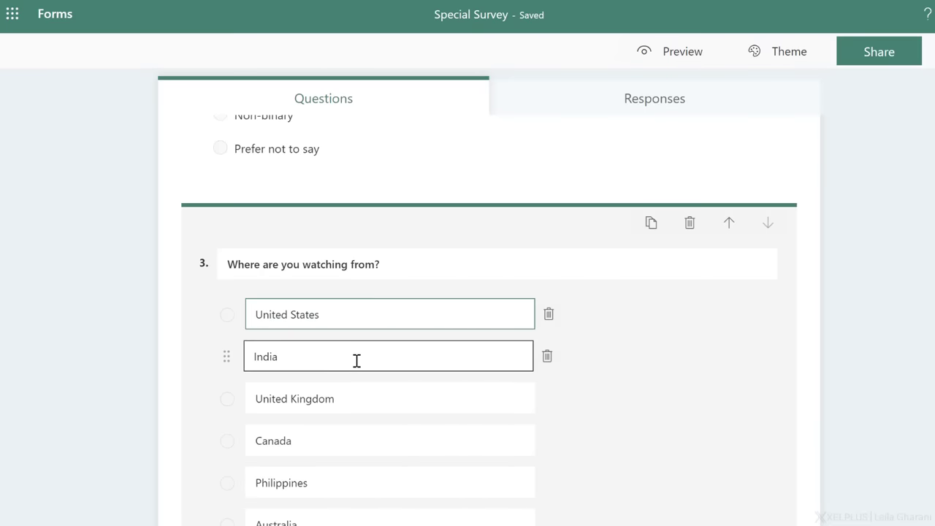
# Add an Other choice, delete Option 2, and show the countries as a drop-down.
pyautogui.scroll(-10, 357, 360)
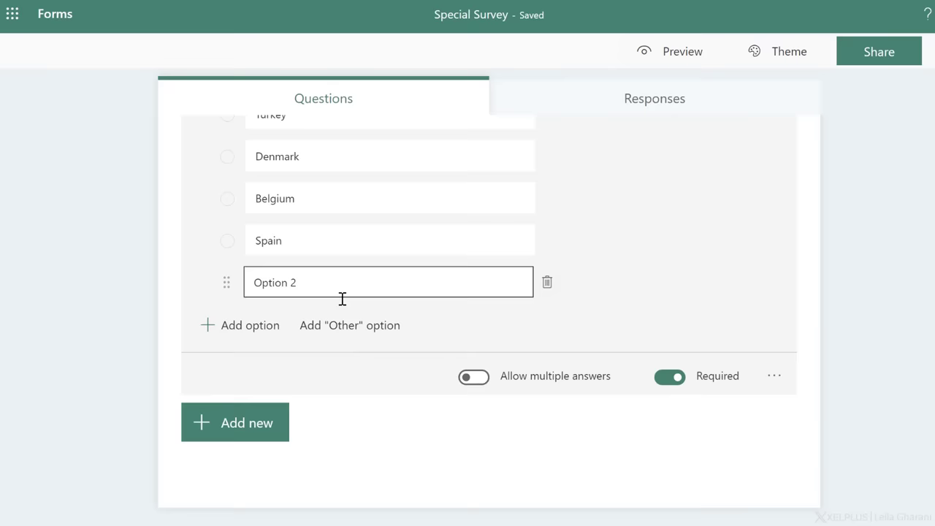
pyautogui.click(343, 328)
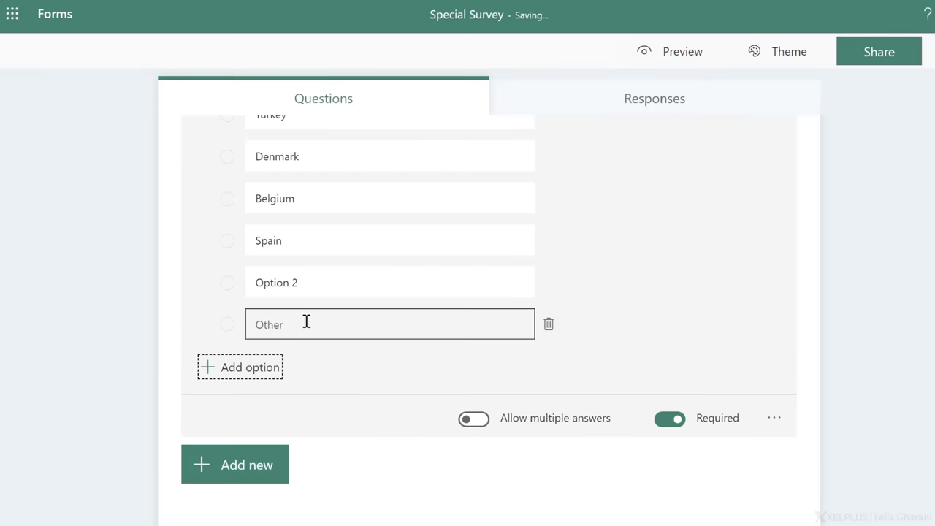
pyautogui.click(366, 285)
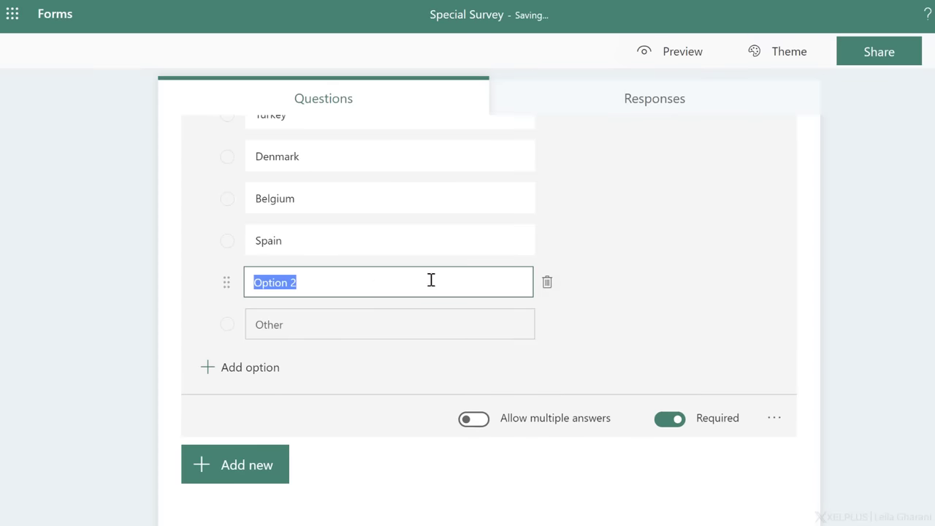
pyautogui.click(547, 284)
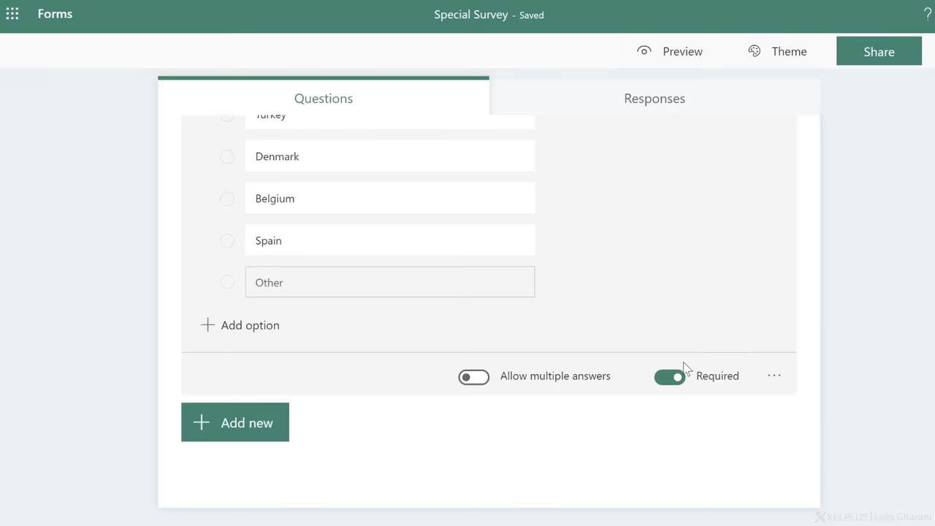
pyautogui.click(775, 376)
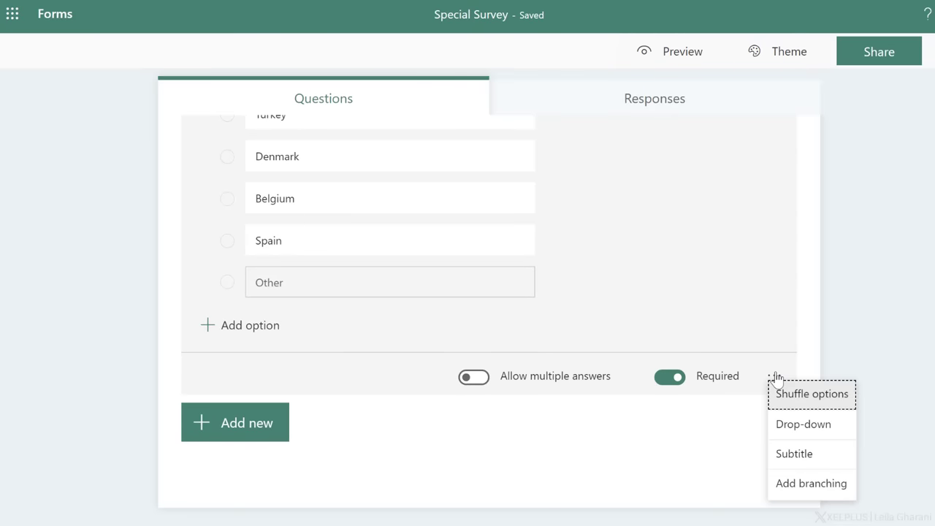
pyautogui.click(810, 431)
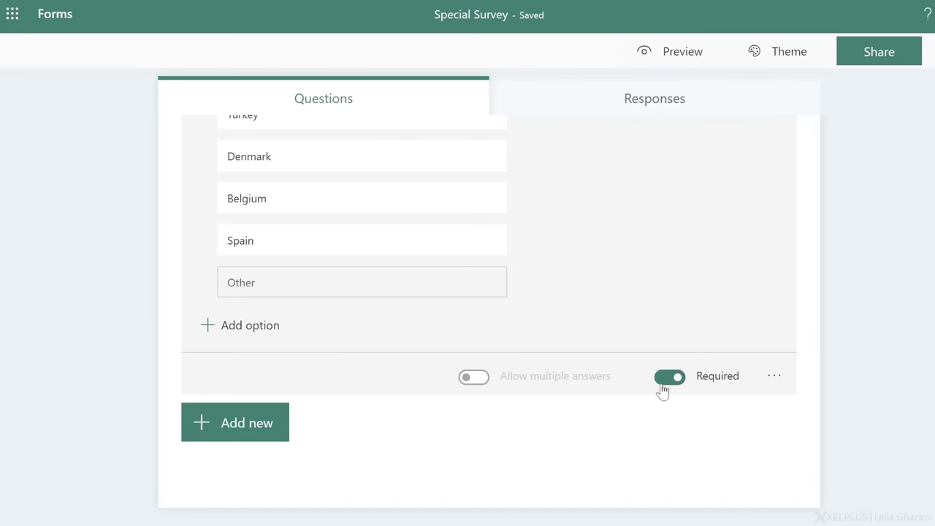
pyautogui.click(269, 417)
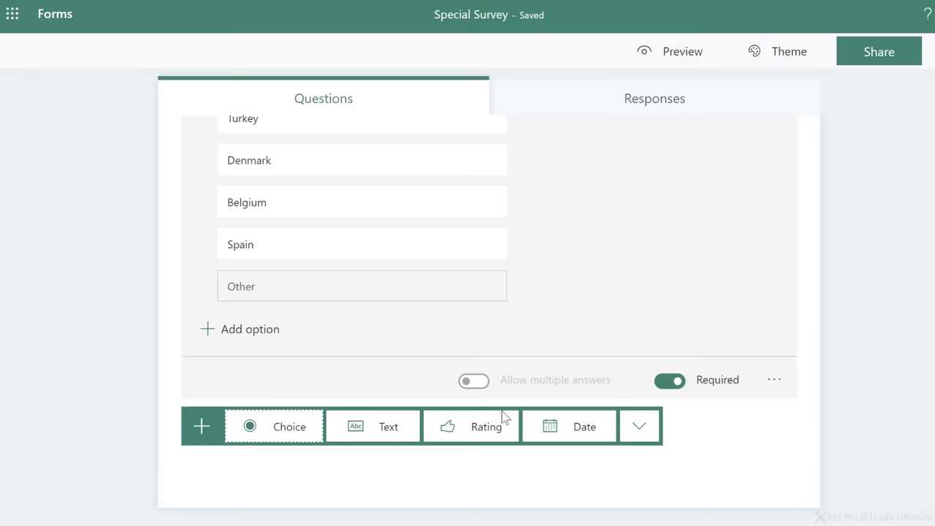
# Add an optional Date question 'What date are you looking forward to?'.
pyautogui.click(560, 427)
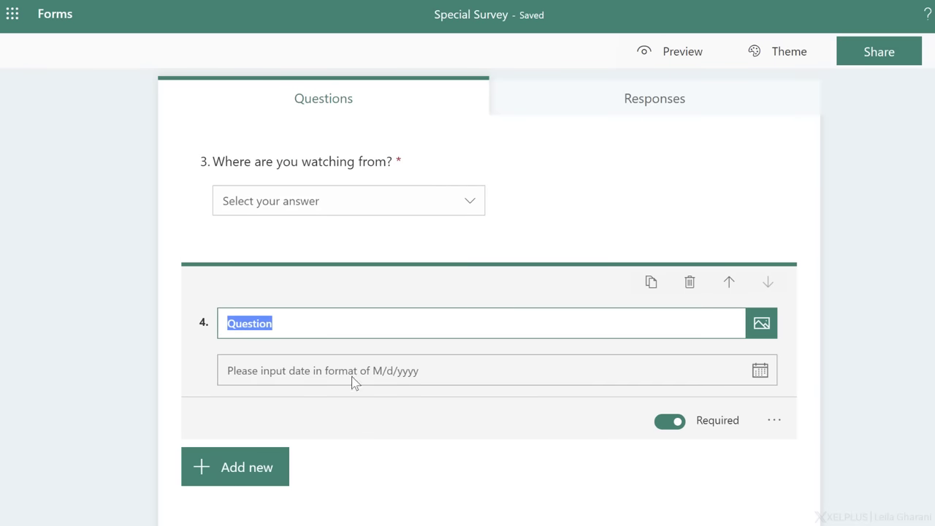
pyautogui.write('What')
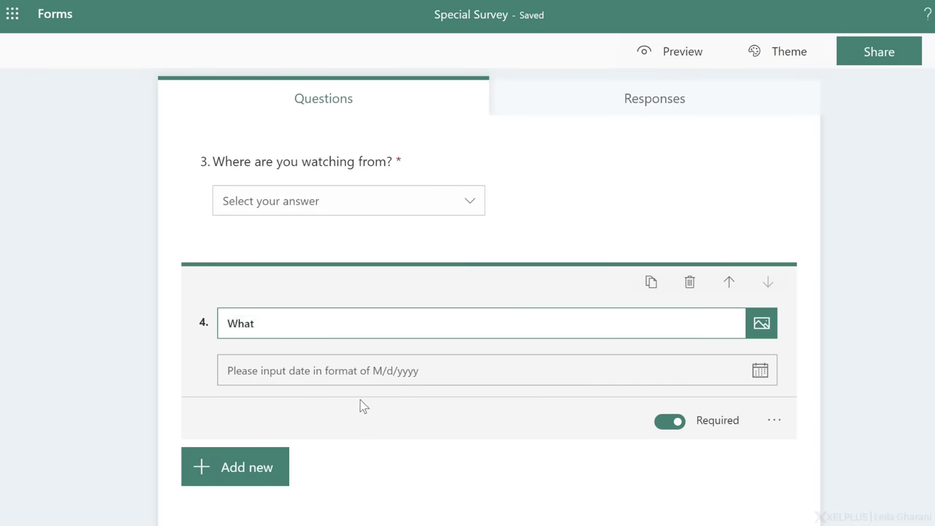
pyautogui.write(' date are you looking forward to')
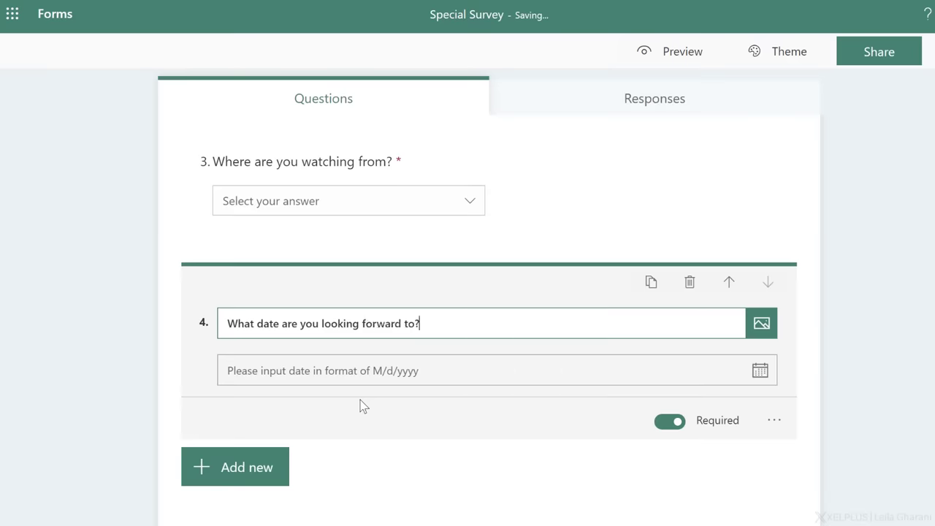
pyautogui.write('?')
pyautogui.click(453, 371)
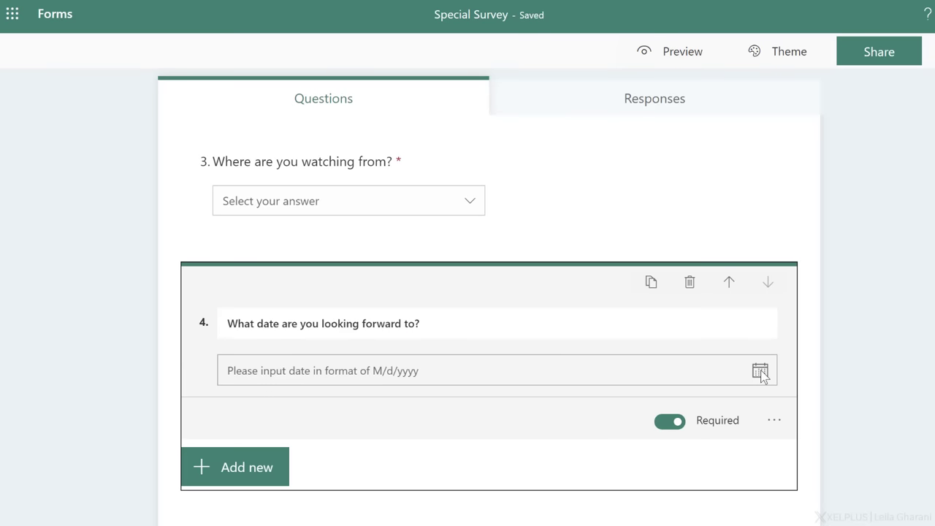
pyautogui.click(659, 427)
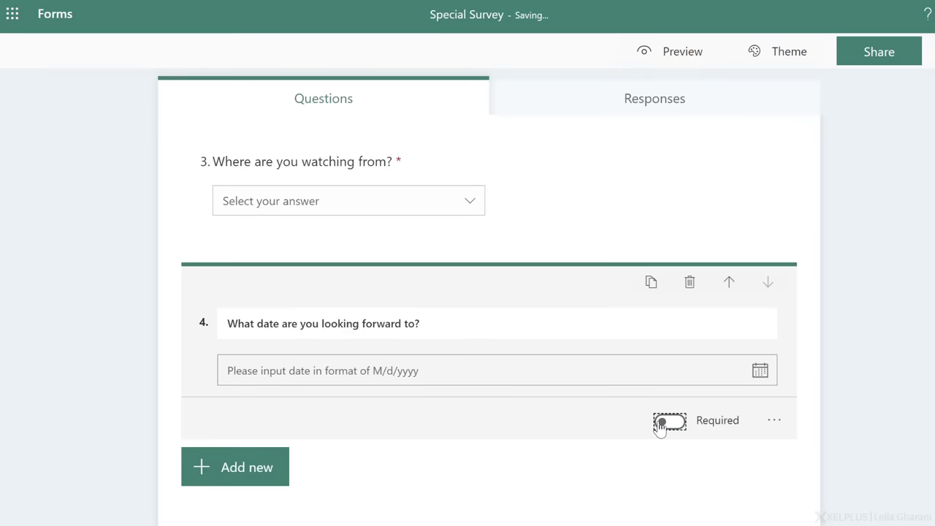
# Add a short-answer text question titled 'What is the occasion?'.
pyautogui.click(250, 473)
pyautogui.click(369, 431)
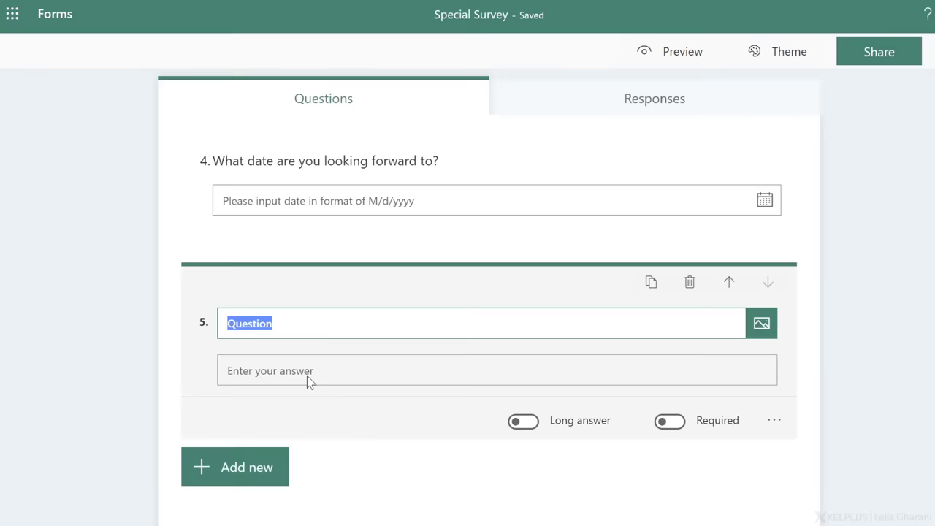
pyautogui.write('What is the occasion?')
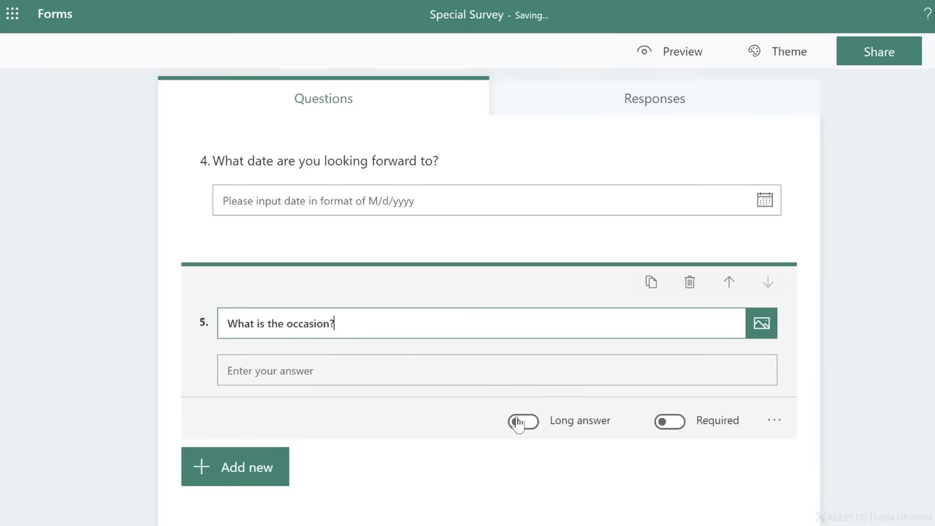
pyautogui.click(519, 422)
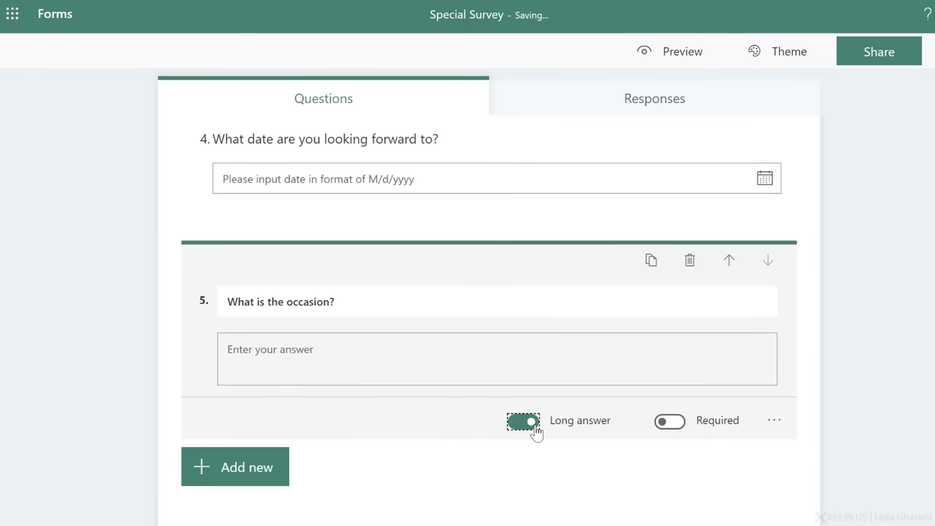
pyautogui.click(519, 424)
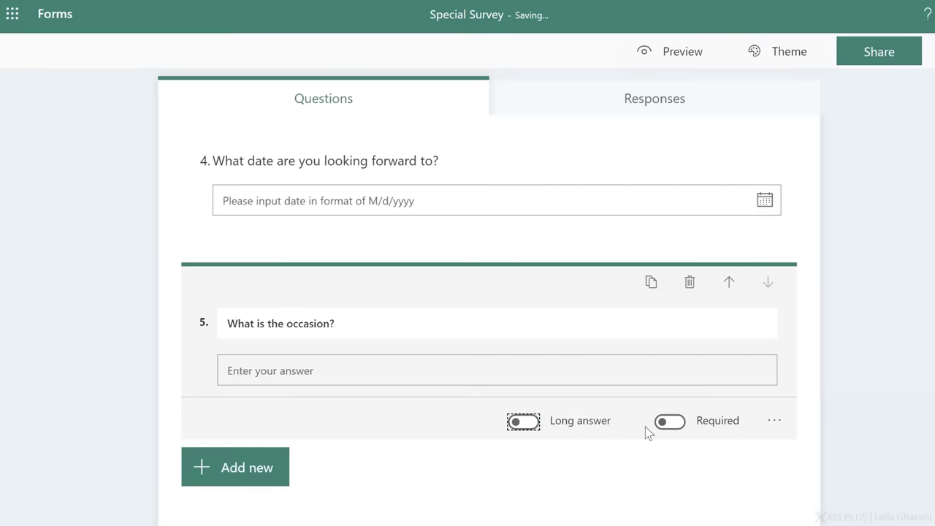
# Try a Number answer restriction on question 5, then remove it again.
pyautogui.click(773, 424)
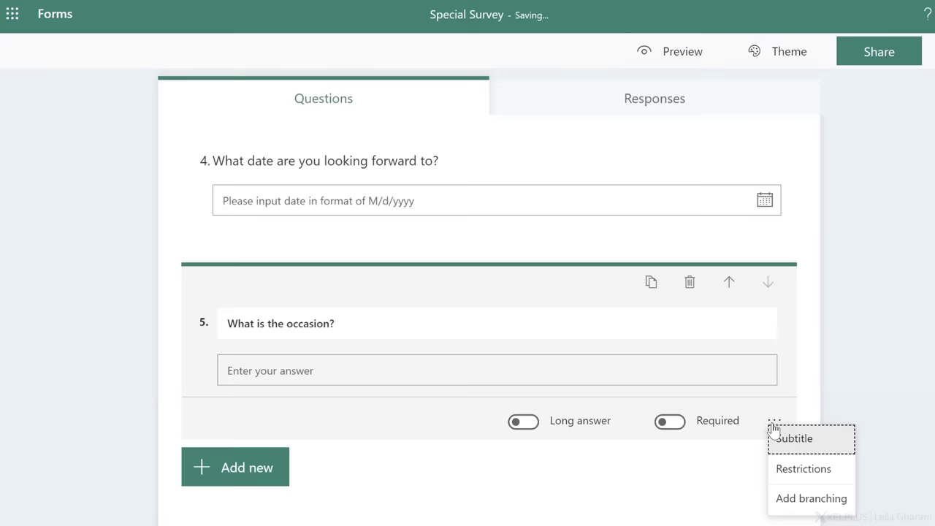
pyautogui.click(783, 469)
pyautogui.click(462, 427)
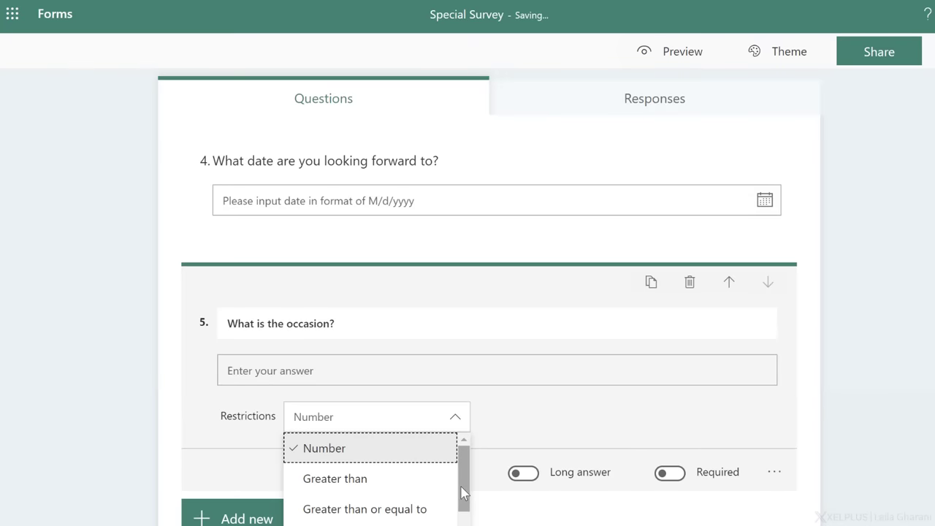
pyautogui.scroll(-3, 463, 494)
pyautogui.scroll(3, 468, 460)
pyautogui.click(506, 434)
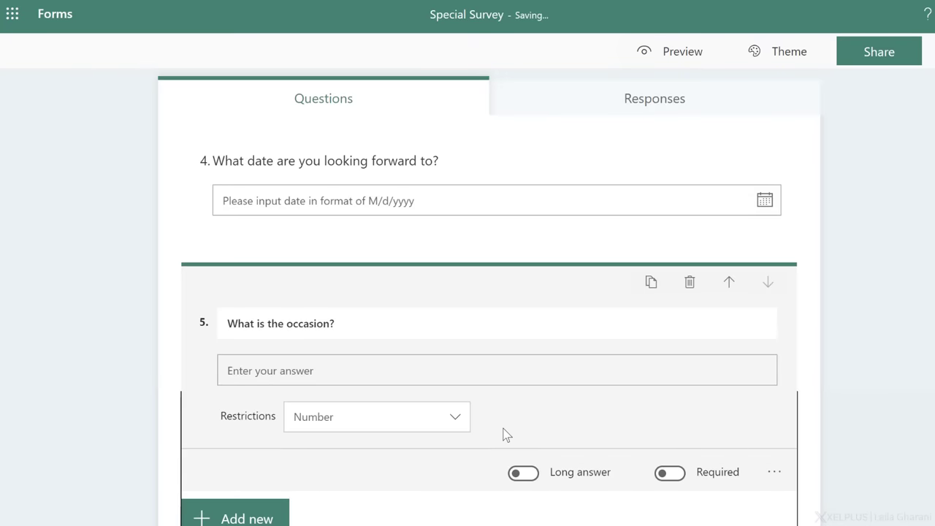
pyautogui.click(775, 473)
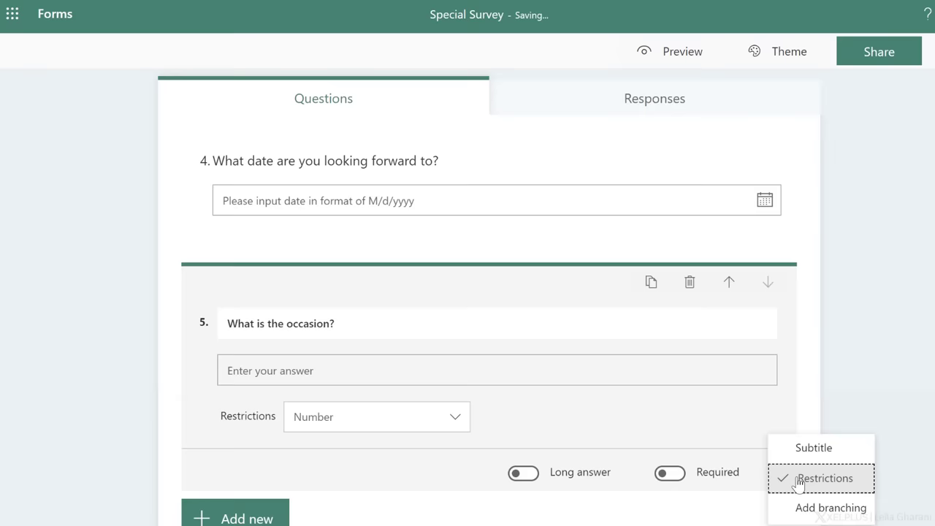
pyautogui.click(790, 479)
# Add a Likert question 'How often do you use these applications' with Daily through Never columns.
pyautogui.click(223, 468)
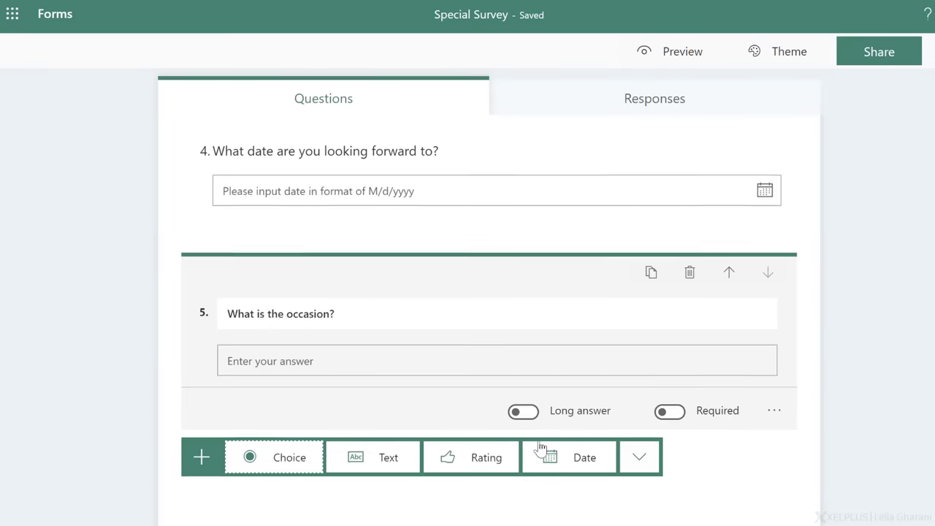
pyautogui.click(637, 432)
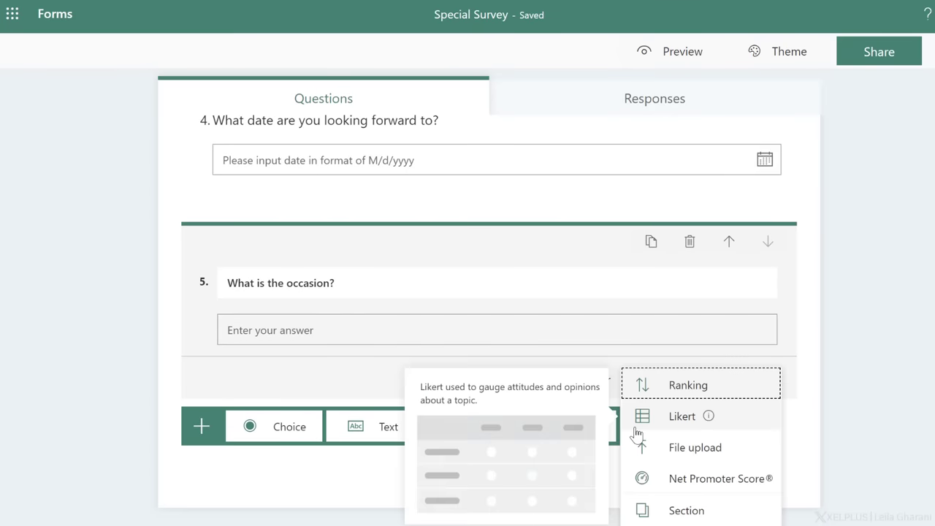
pyautogui.click(673, 418)
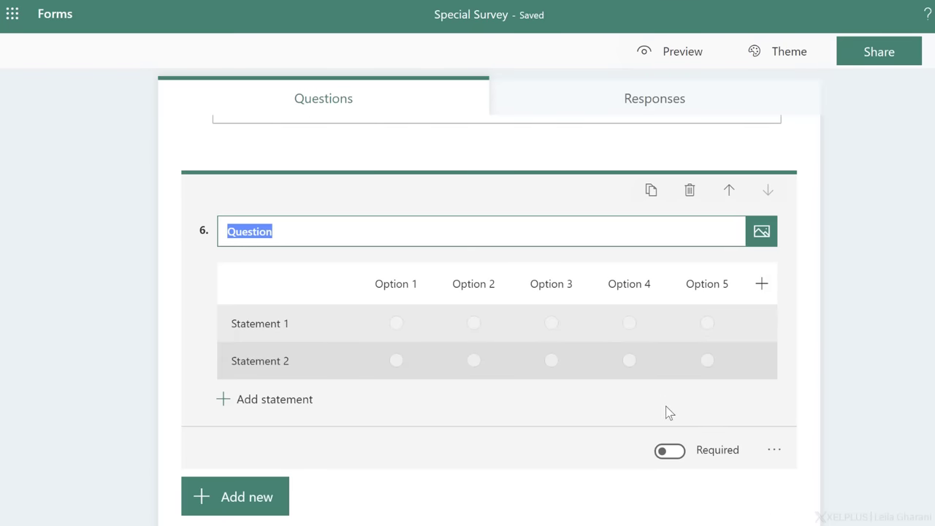
pyautogui.write('How often do you use these applications?')
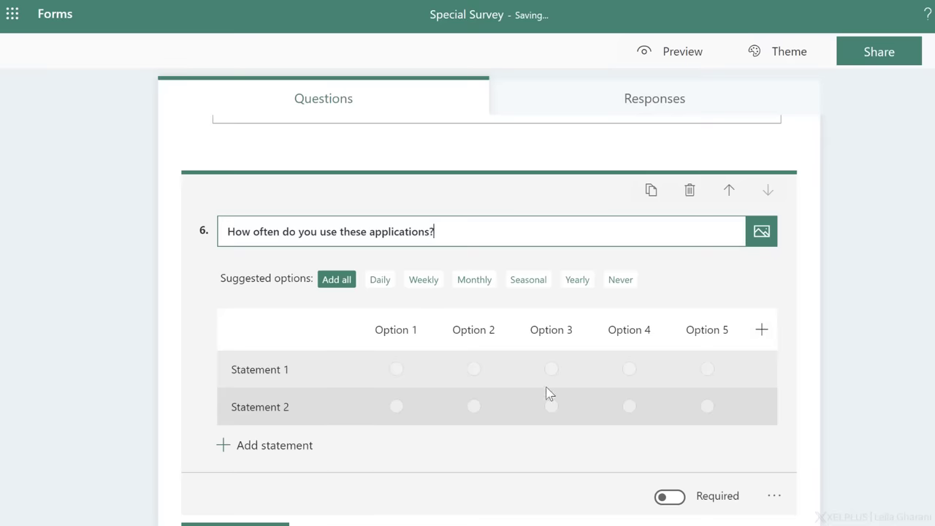
pyautogui.click(338, 280)
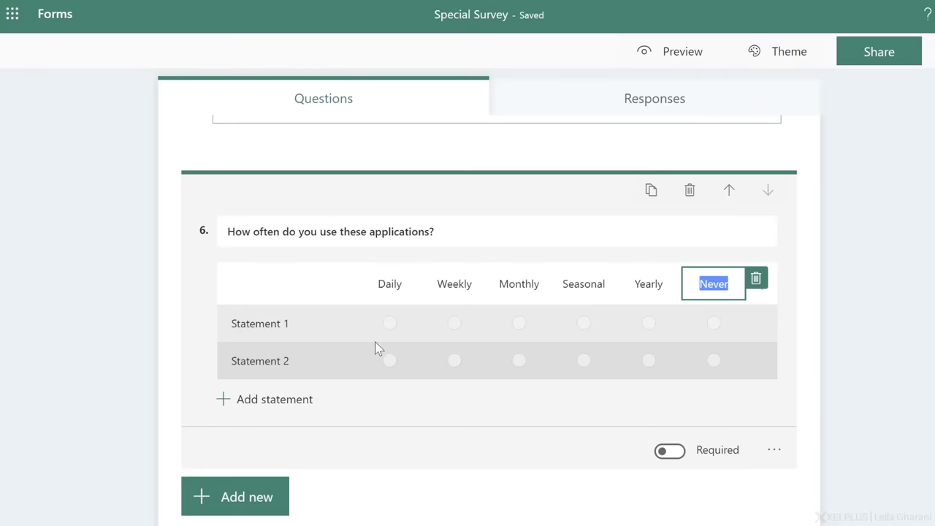
# Enter the statements Excel, Google Sheets, PowerPoint and OneNote in the Likert grid.
pyautogui.click(299, 327)
pyautogui.write('Excel')
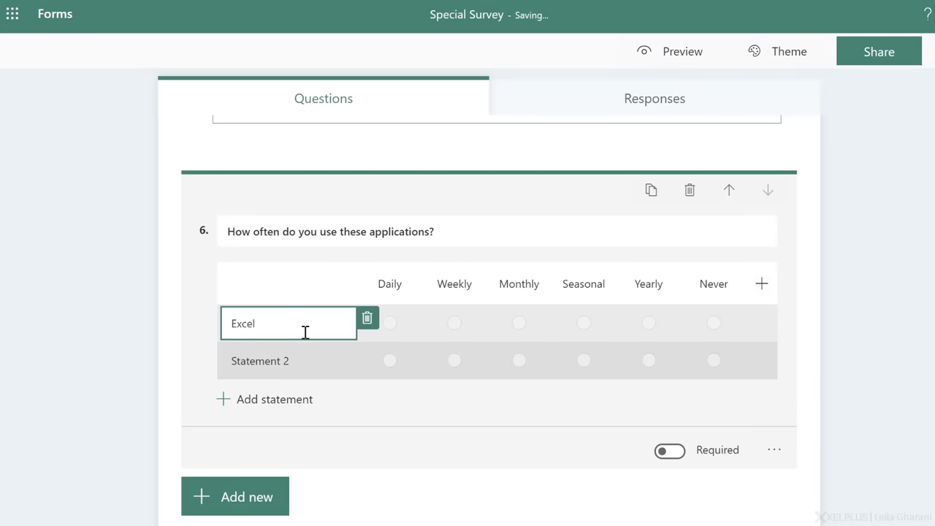
pyautogui.press('Tab')
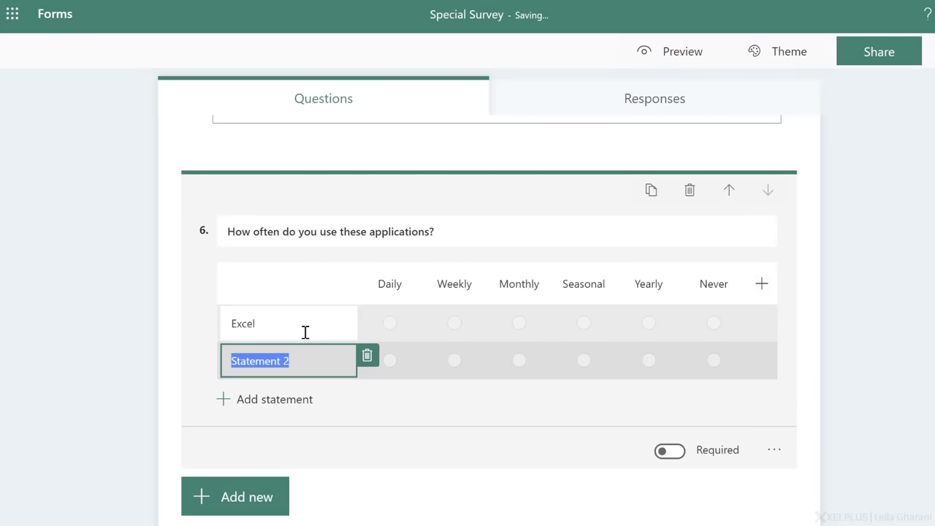
pyautogui.write('Google Sheets')
pyautogui.press('Return')
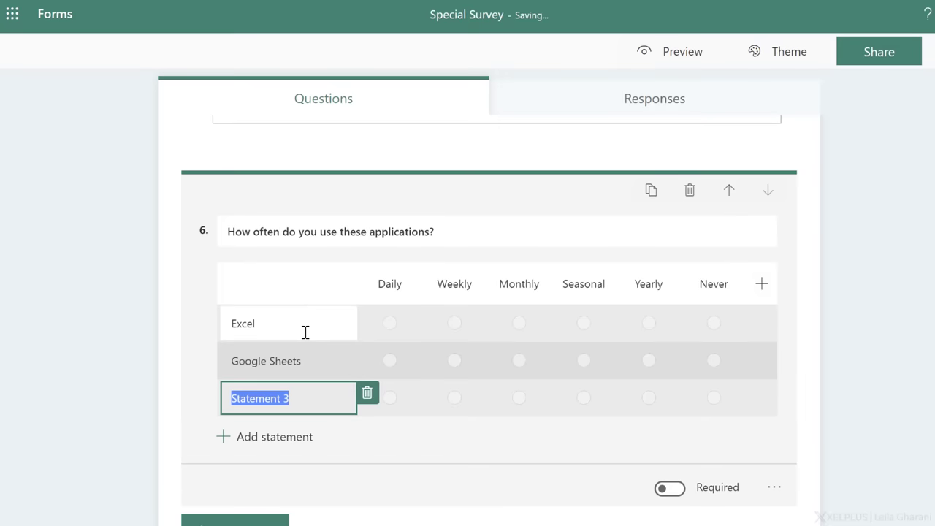
pyautogui.write('PowerPoint')
pyautogui.press('Return')
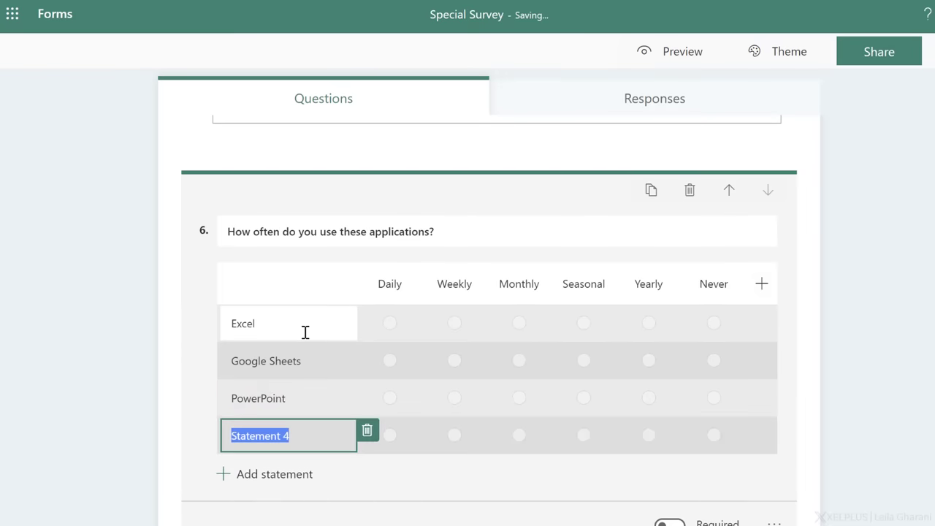
pyautogui.write('OneNote')
pyautogui.press('Tab')
pyautogui.scroll(-2, 402, 334)
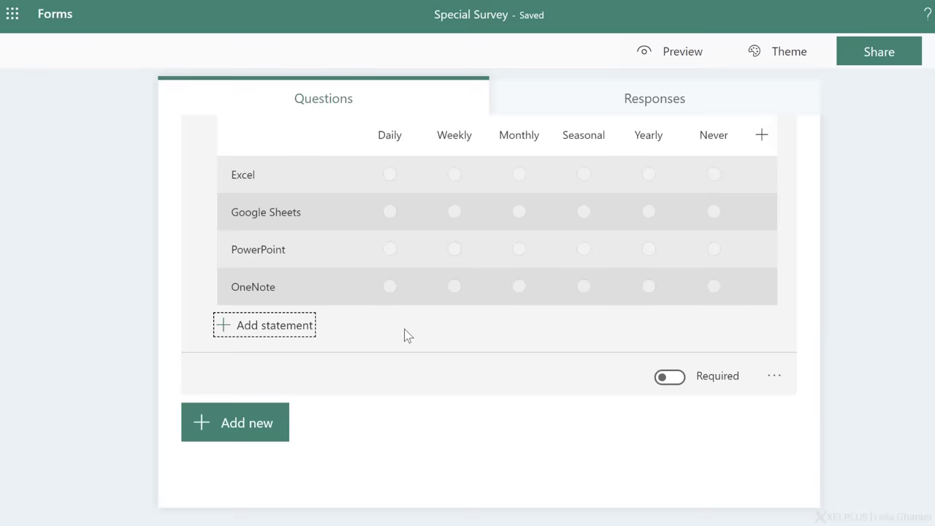
# Add a Net Promoter Score question titled 'How do you rate your current Excel Skills?'.
pyautogui.click(285, 428)
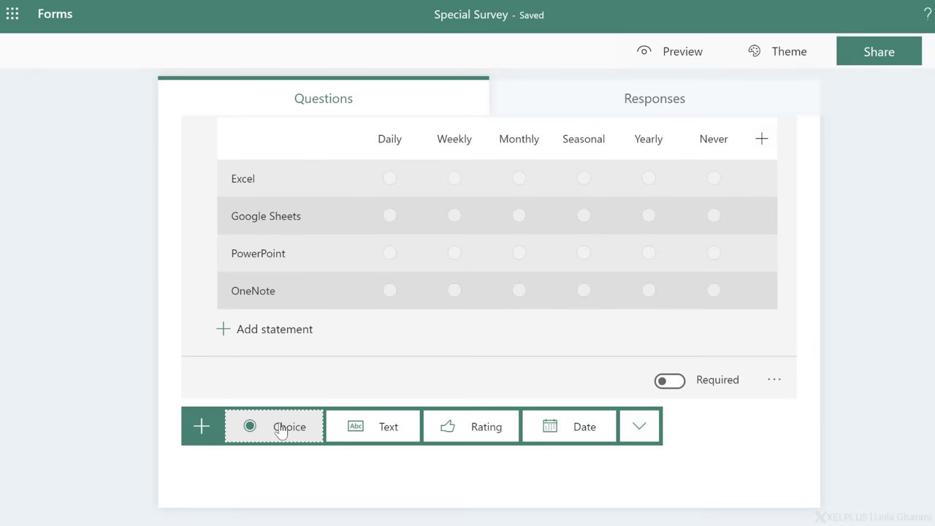
pyautogui.click(653, 434)
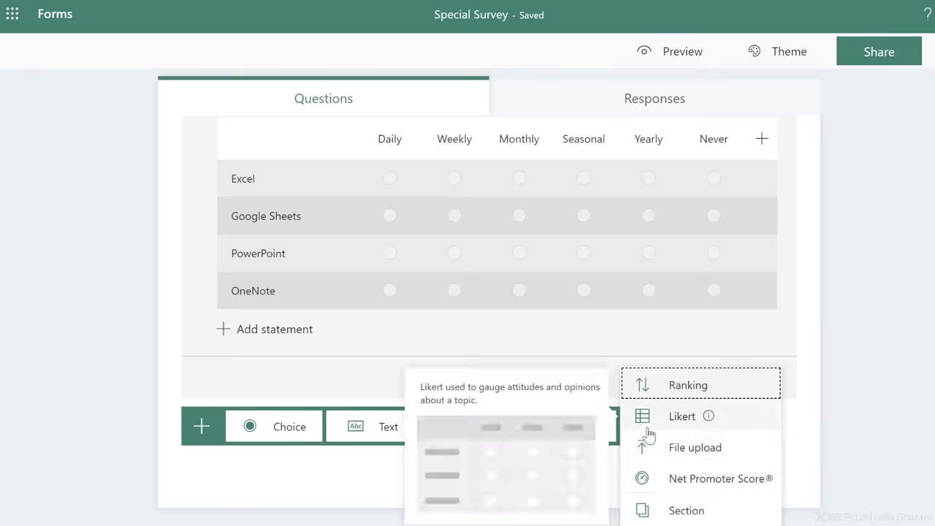
pyautogui.click(698, 487)
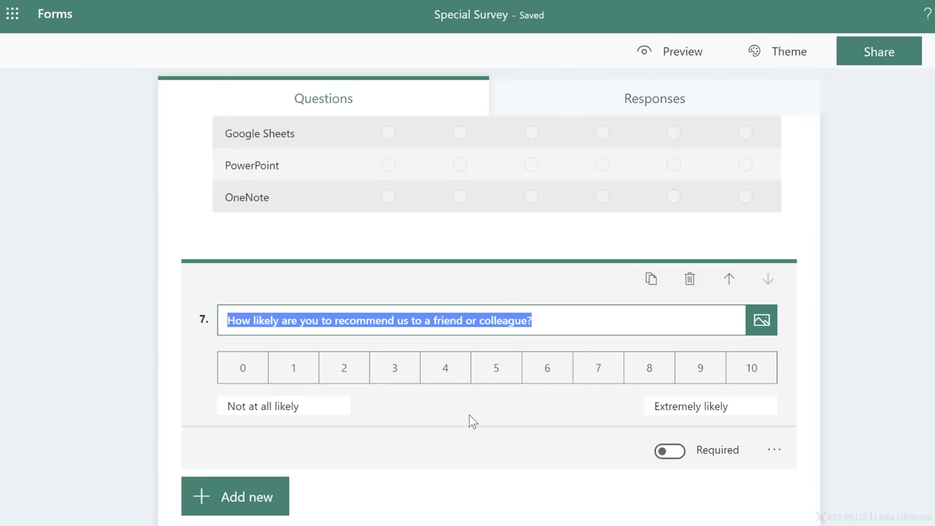
pyautogui.write('How do you rate y')
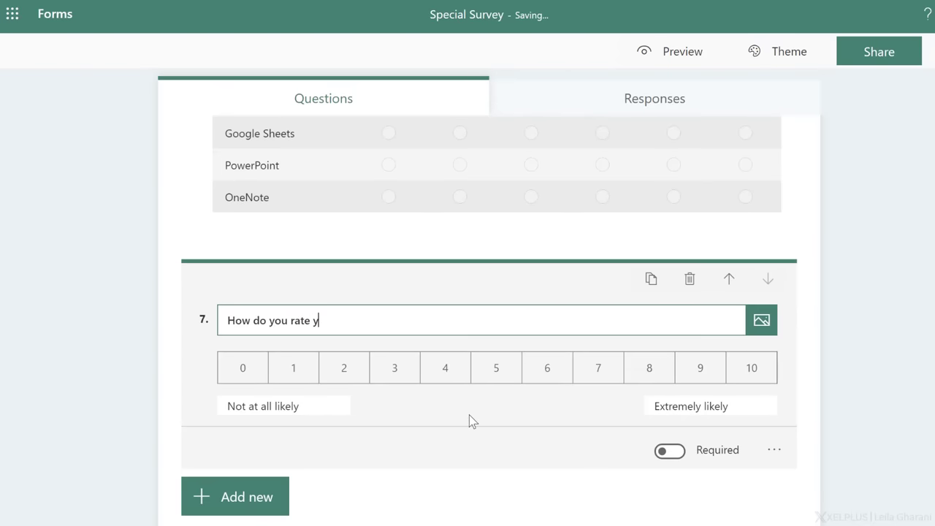
pyautogui.write('our current Excel Skills')
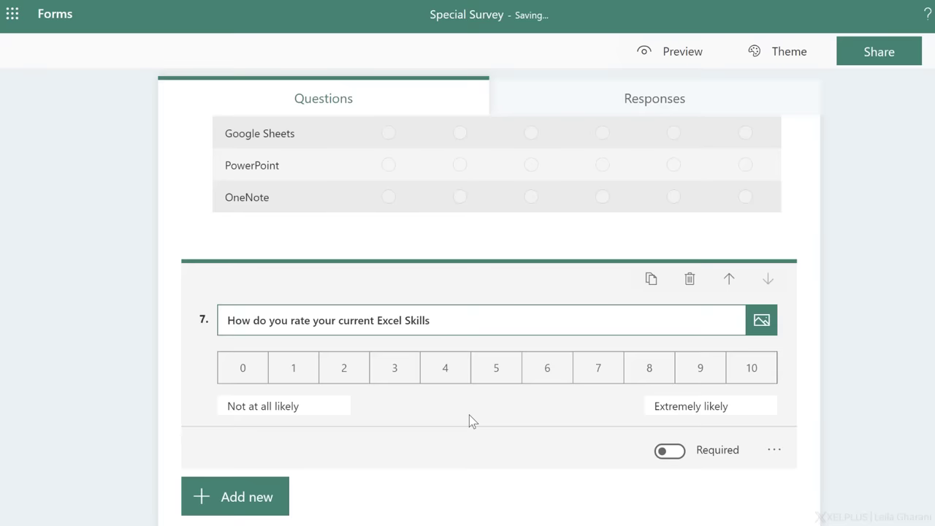
pyautogui.write('?')
# Relabel the scale ends as 'Not so great' and 'Extremely great'.
pyautogui.click(312, 408)
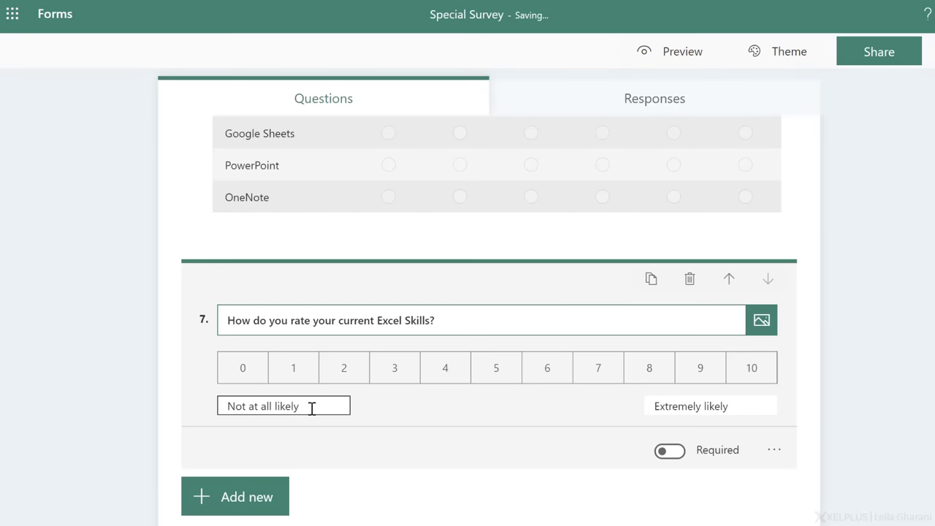
pyautogui.moveTo(311, 409); pyautogui.dragTo(253, 406)
pyautogui.write('s')
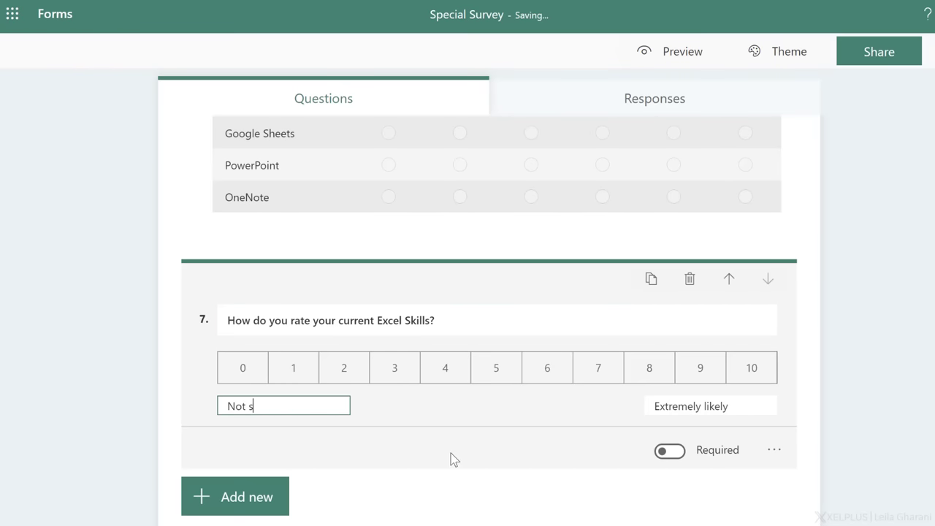
pyautogui.write('o great')
pyautogui.doubleClick(709, 407)
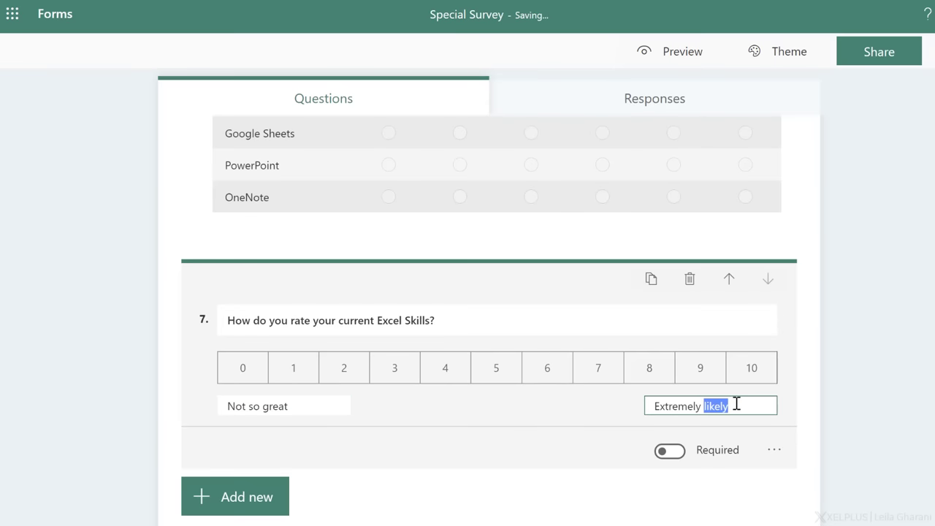
pyautogui.write('great')
pyautogui.click(530, 459)
pyautogui.scroll(-1, 501, 476)
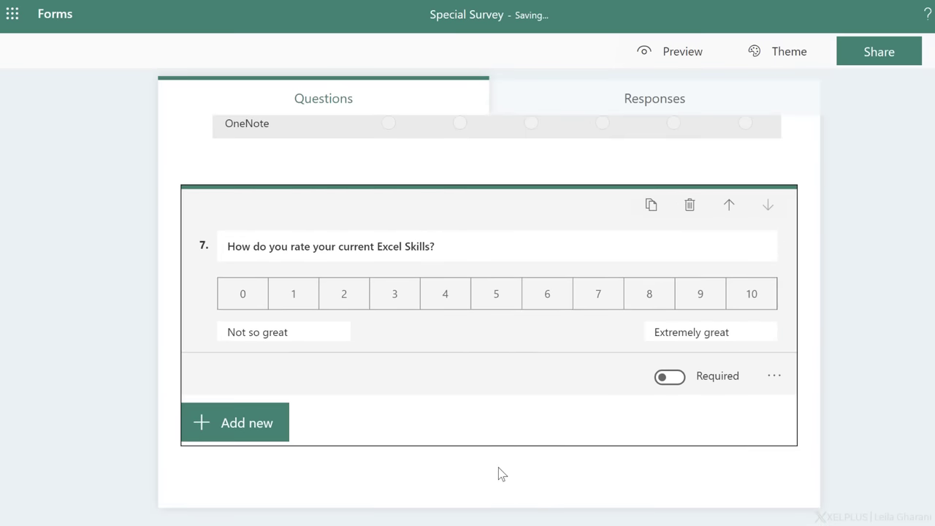
pyautogui.scroll(6, 501, 475)
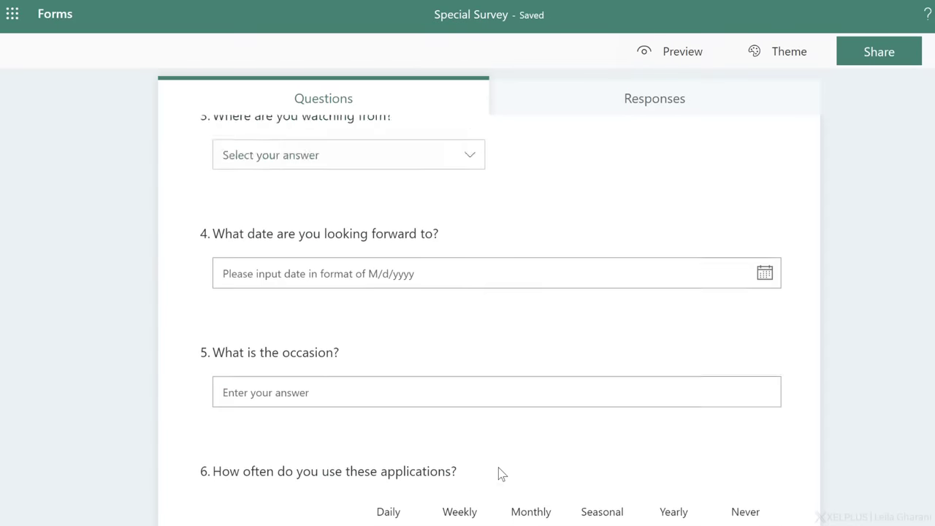
pyautogui.scroll(5, 501, 475)
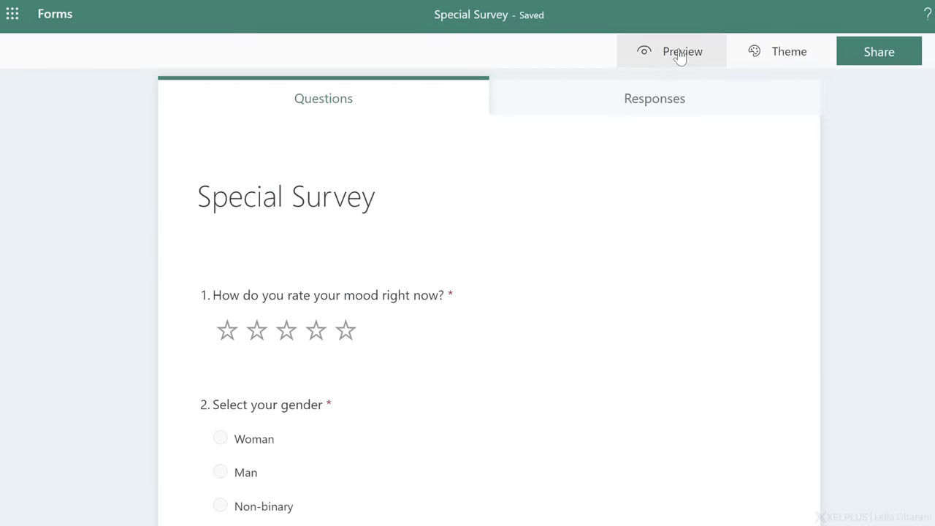
# Preview the form in computer and mobile layouts, then return to editing.
pyautogui.click(680, 53)
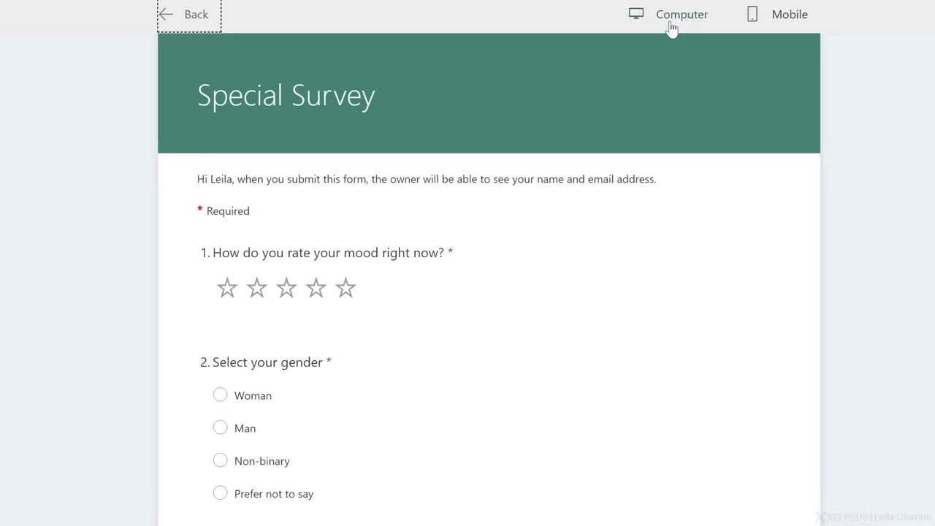
pyautogui.click(772, 19)
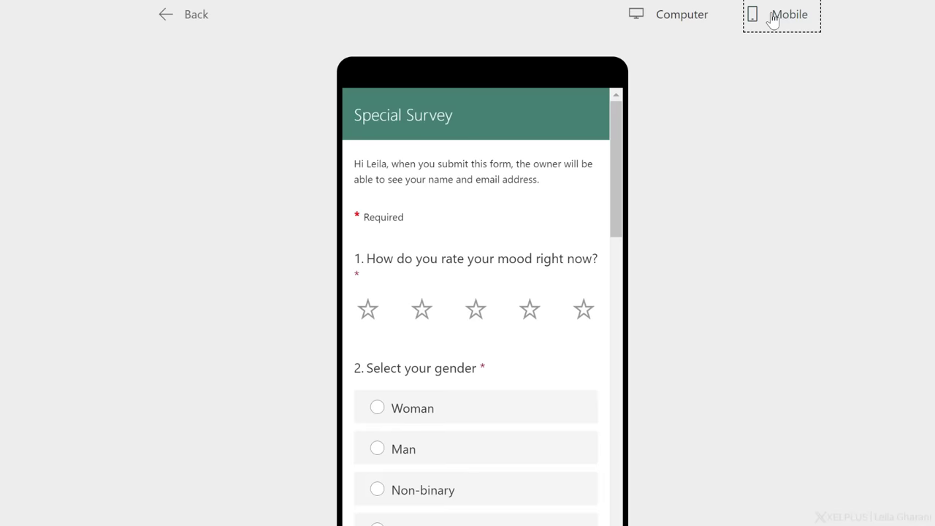
pyautogui.click(682, 21)
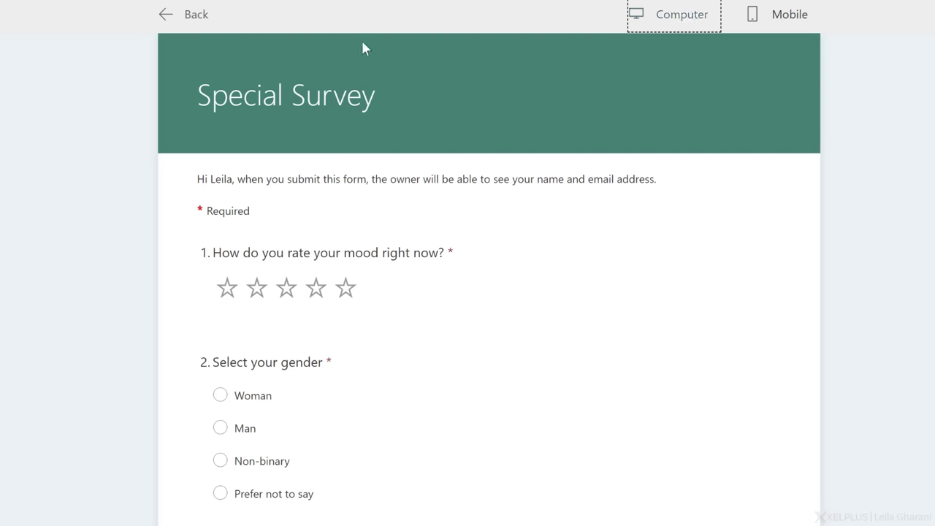
pyautogui.click(191, 28)
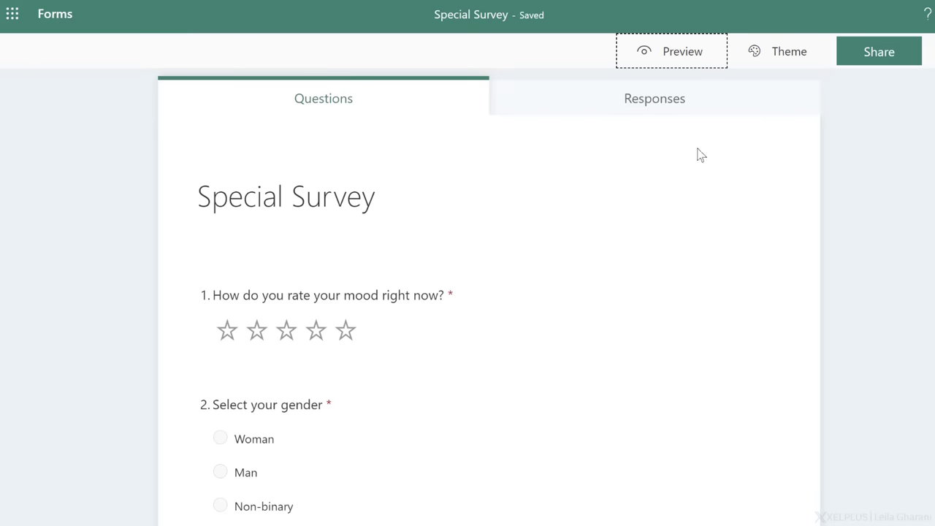
# Apply the purple picture theme of hands with a tablet, documents and keyboard.
pyautogui.click(780, 68)
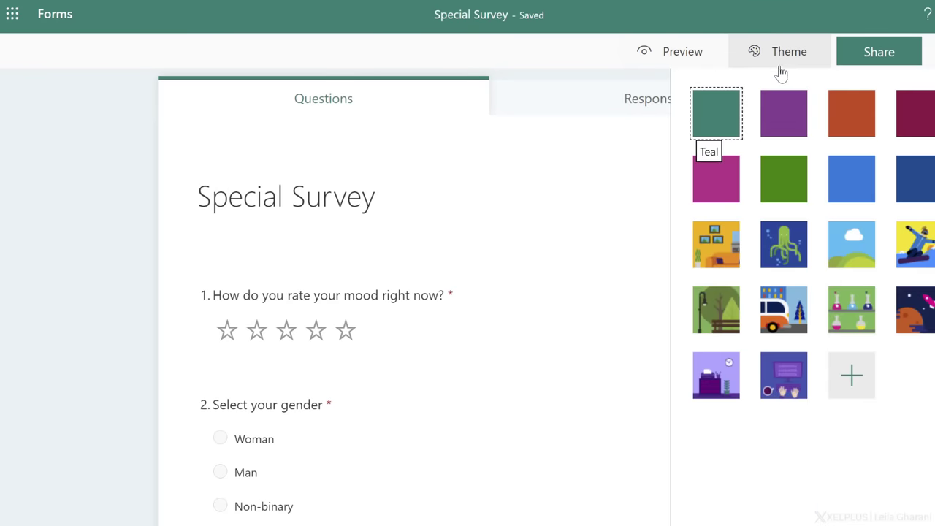
pyautogui.click(780, 113)
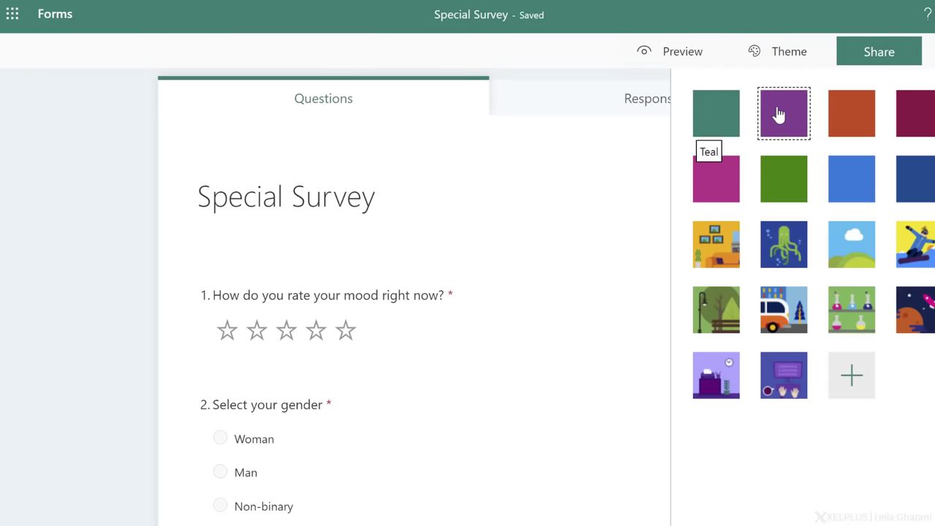
pyautogui.click(847, 376)
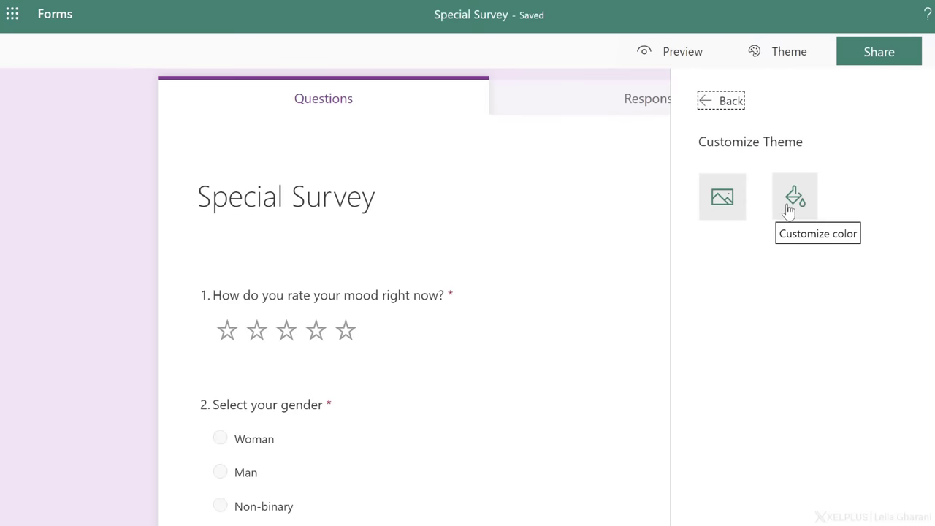
pyautogui.click(717, 103)
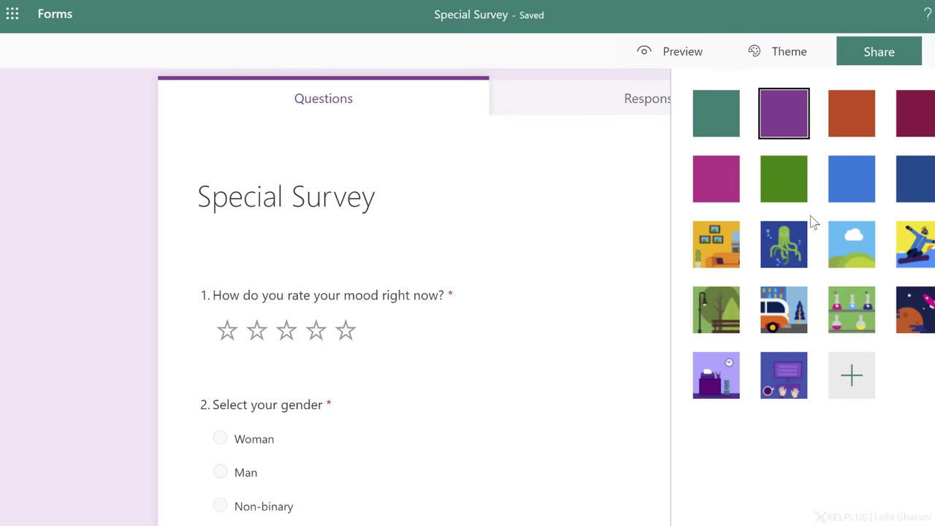
pyautogui.click(777, 366)
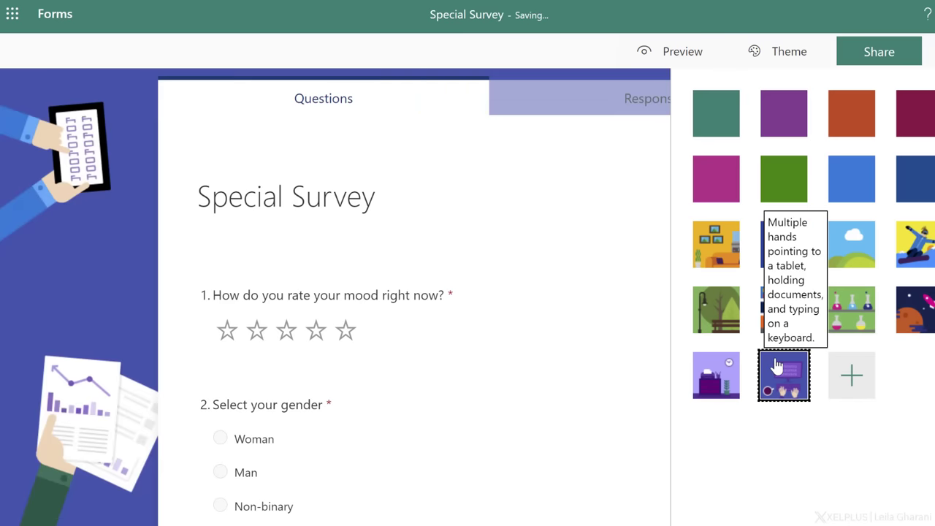
# Share the survey to 'Anyone with the link can respond', copy the link, and show its QR code.
pyautogui.click(867, 63)
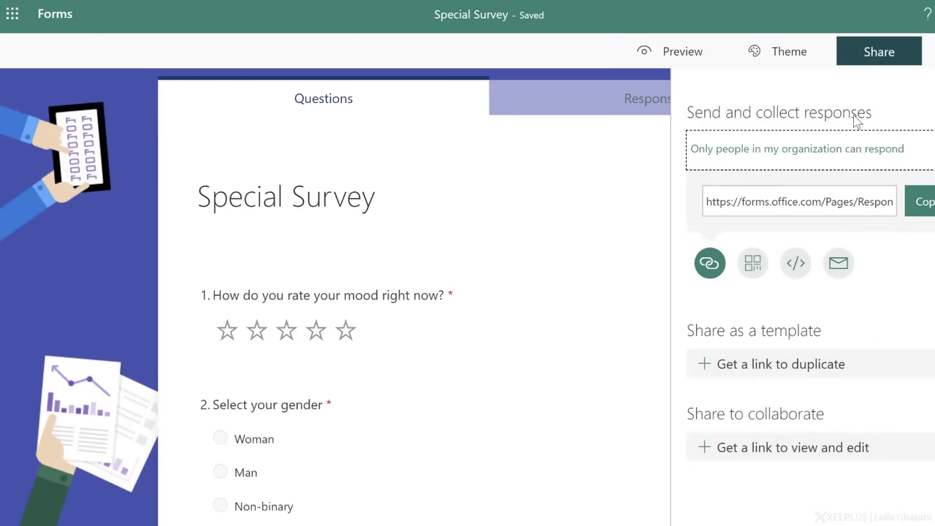
pyautogui.click(830, 159)
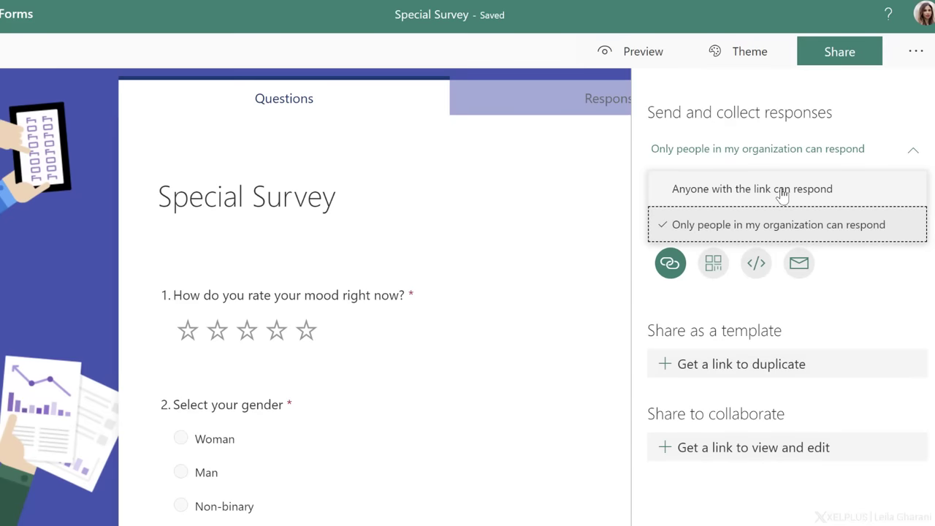
pyautogui.click(782, 189)
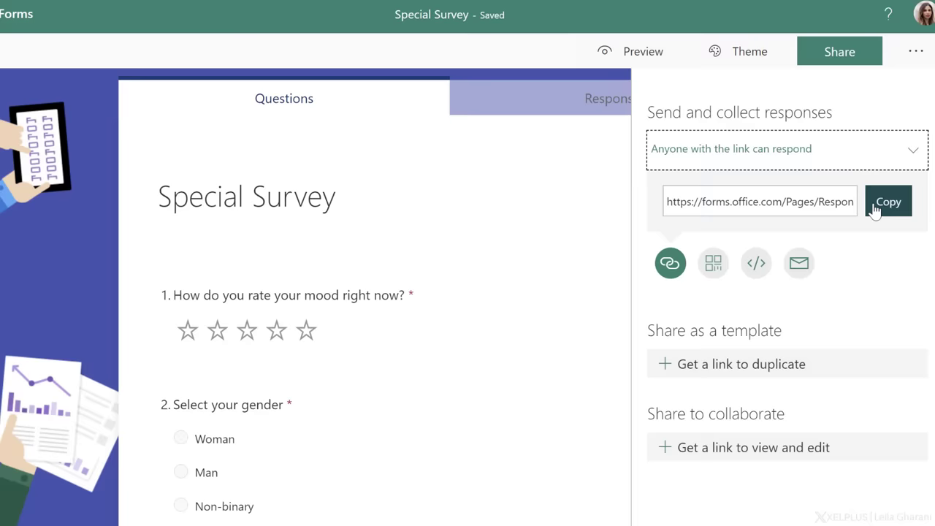
pyautogui.click(875, 209)
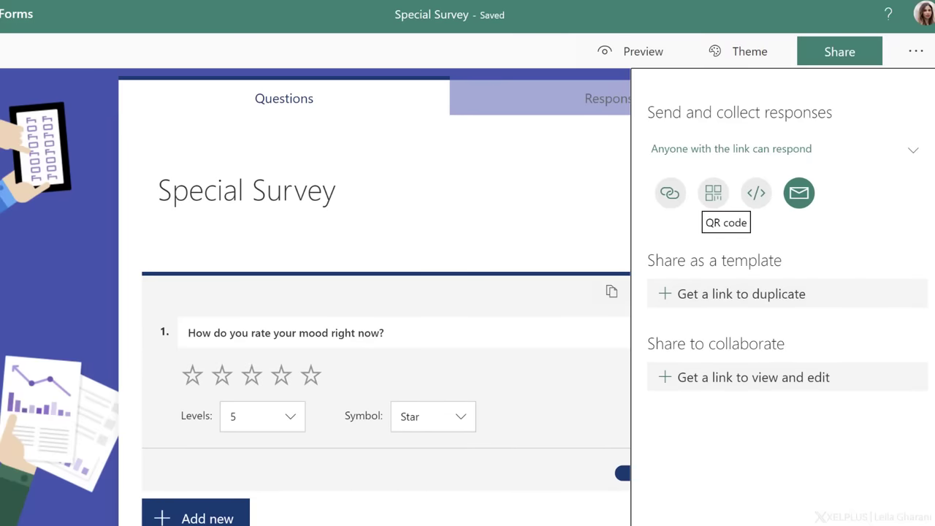
pyautogui.click(713, 192)
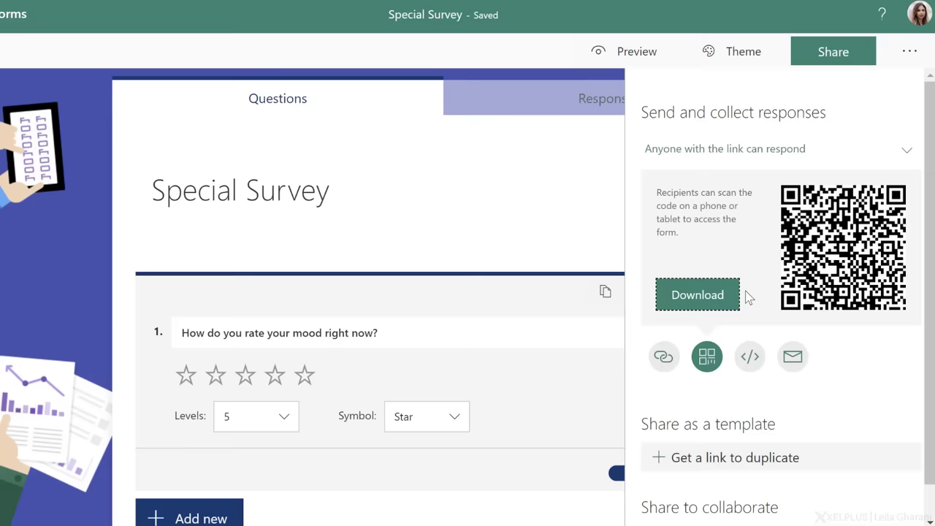
# Confirm Settings keep 'Anyone with the link can respond' and Accept responses, then close them.
pyautogui.click(908, 51)
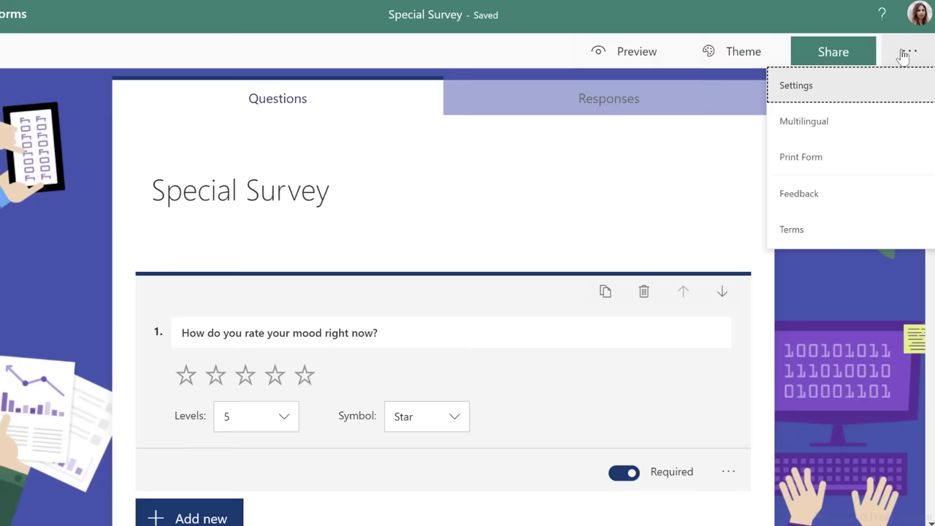
pyautogui.click(819, 92)
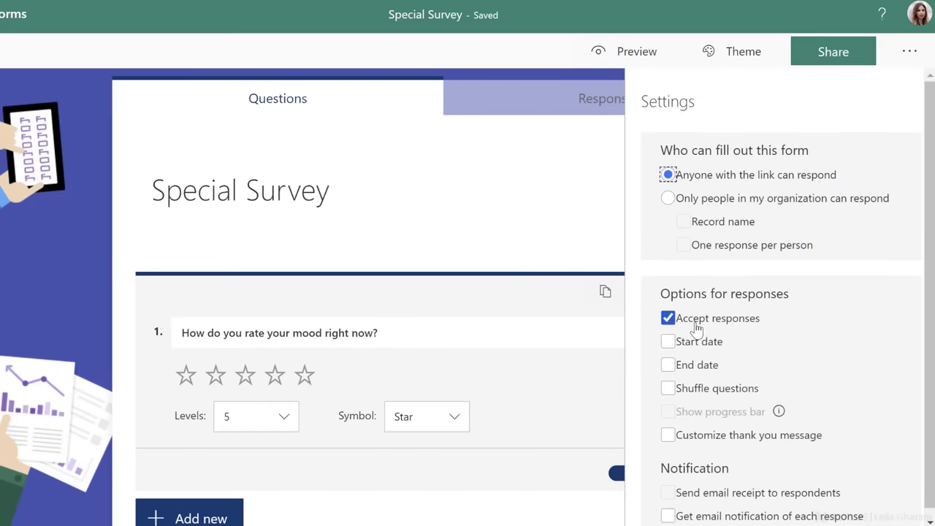
pyautogui.scroll(-1, 701, 329)
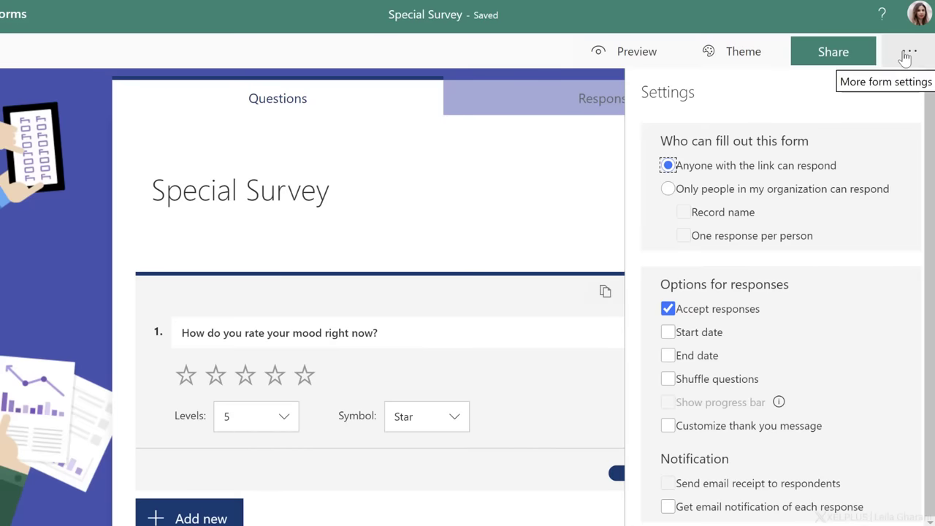
pyautogui.click(905, 56)
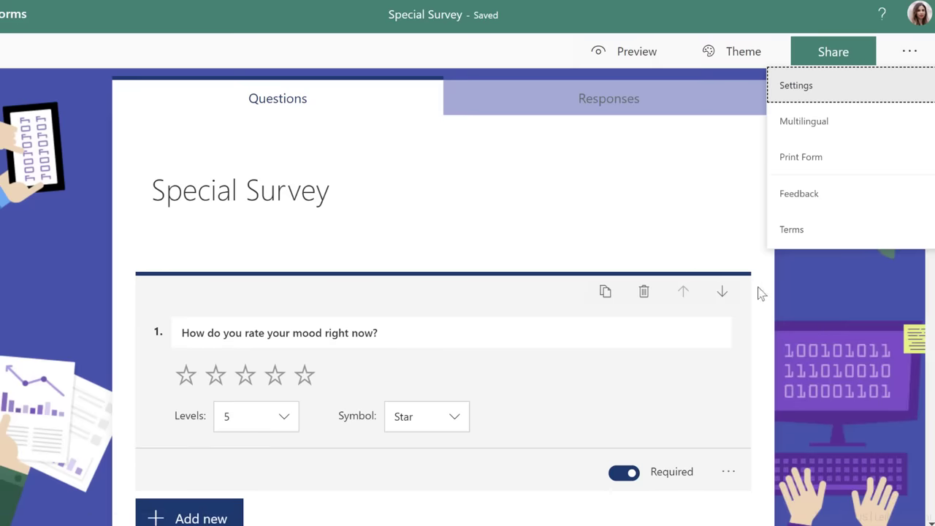
pyautogui.click(759, 293)
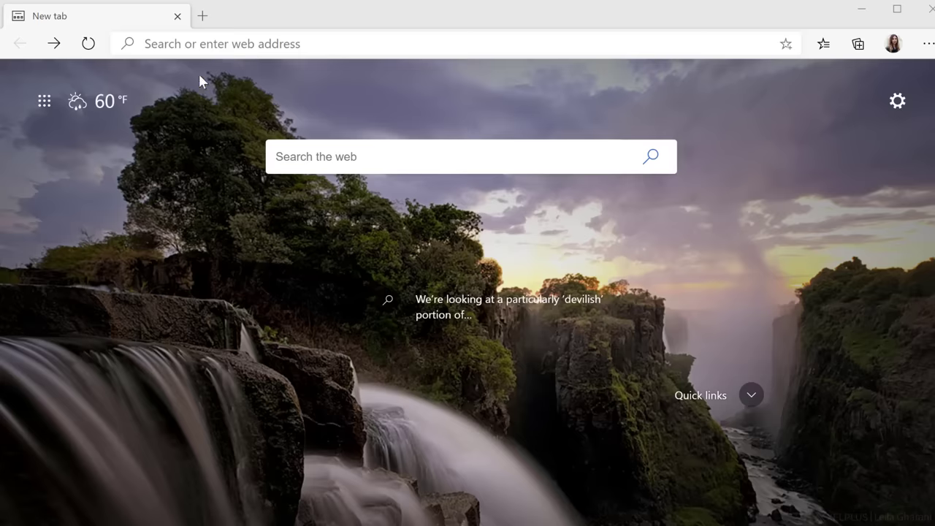
# Paste the copied Special Survey link into the new tab's address bar and load it.
pyautogui.click(203, 45)
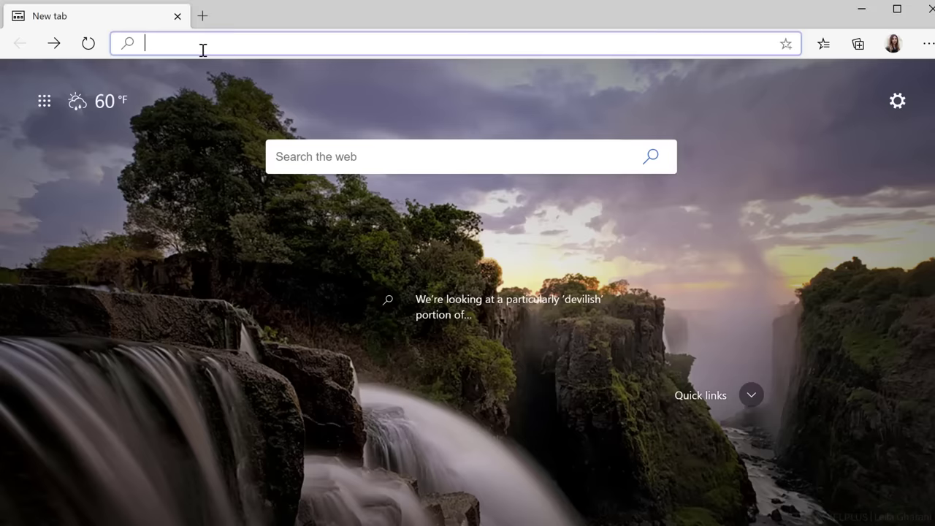
pyautogui.hotkey('ctrl', 'v')
pyautogui.press('Return')
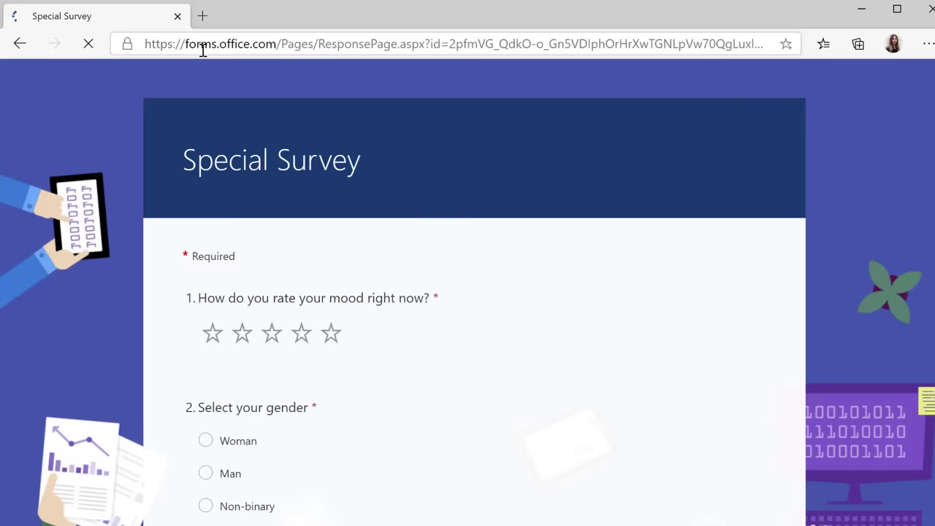
# In full screen, rate the mood five stars and answer gender as Woman.
pyautogui.press('F11')
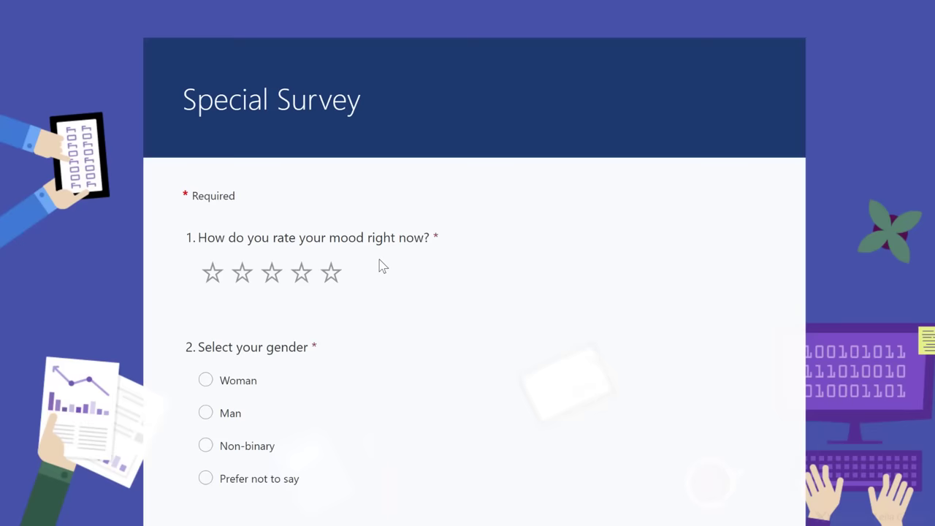
pyautogui.click(212, 273)
pyautogui.click(332, 276)
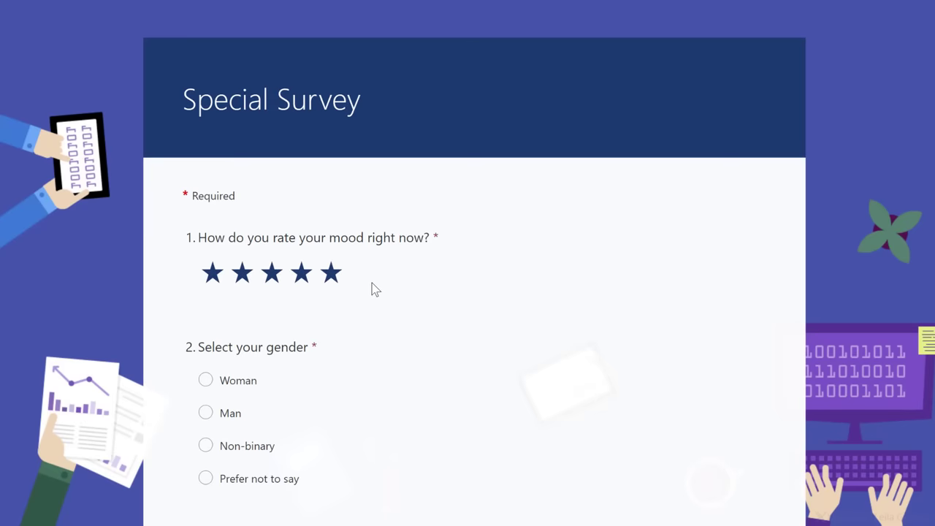
pyautogui.scroll(-2, 374, 288)
pyautogui.click(221, 220)
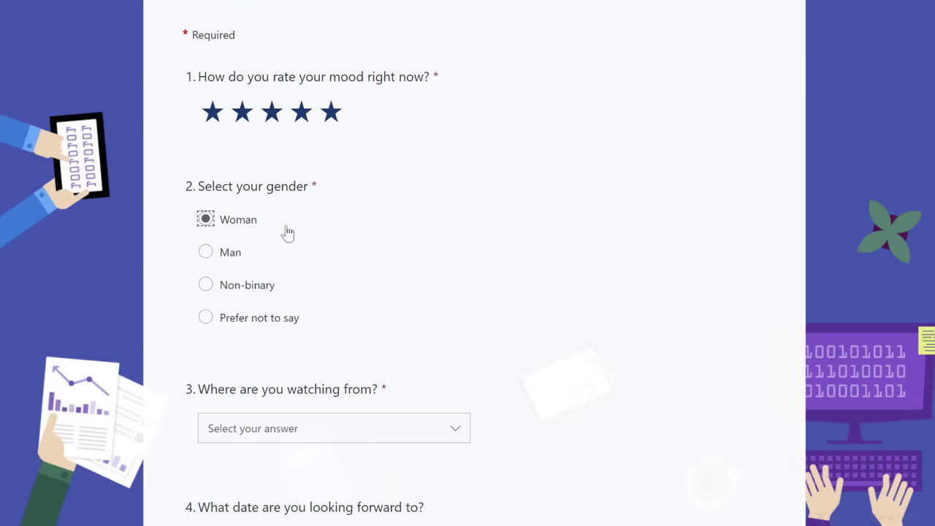
pyautogui.scroll(-1, 353, 264)
pyautogui.scroll(-2, 353, 264)
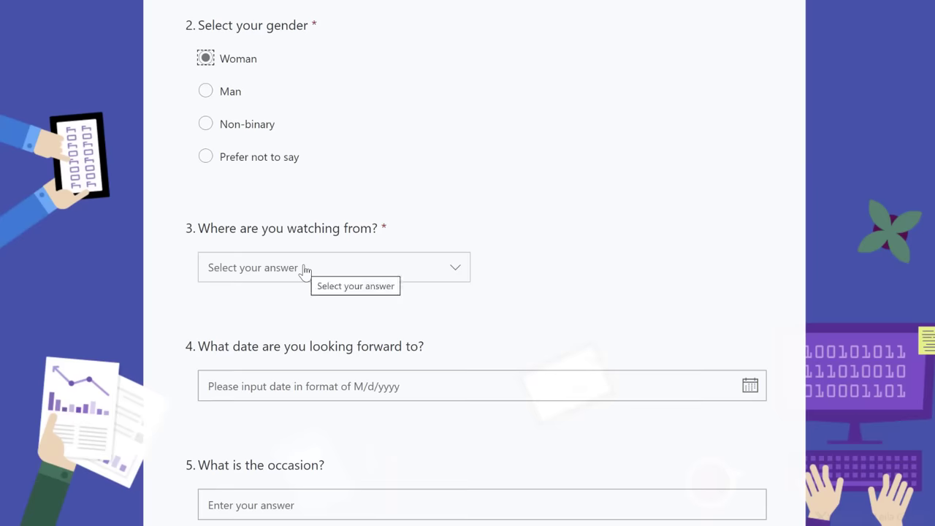
# Set the location to Other and type 'Austria'.
pyautogui.click(304, 270)
pyautogui.click(286, 359)
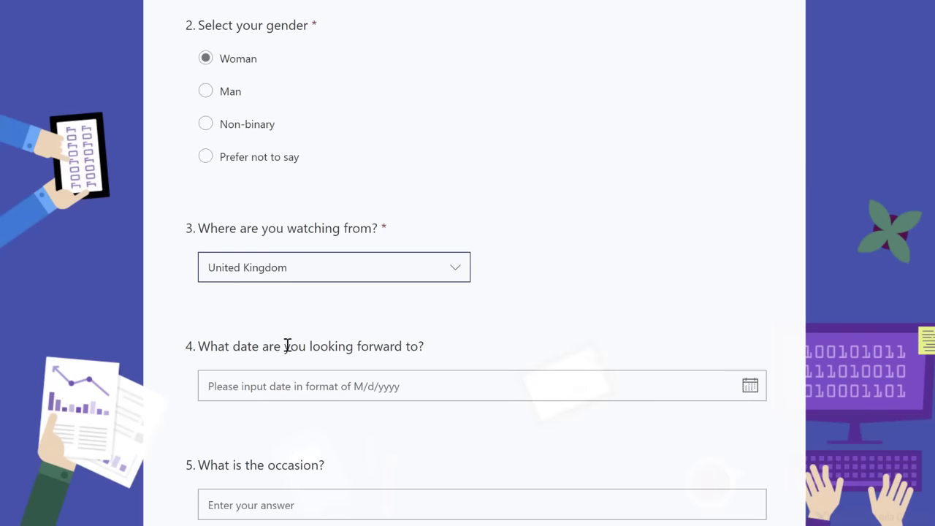
pyautogui.click(305, 272)
pyautogui.scroll(-10, 303, 307)
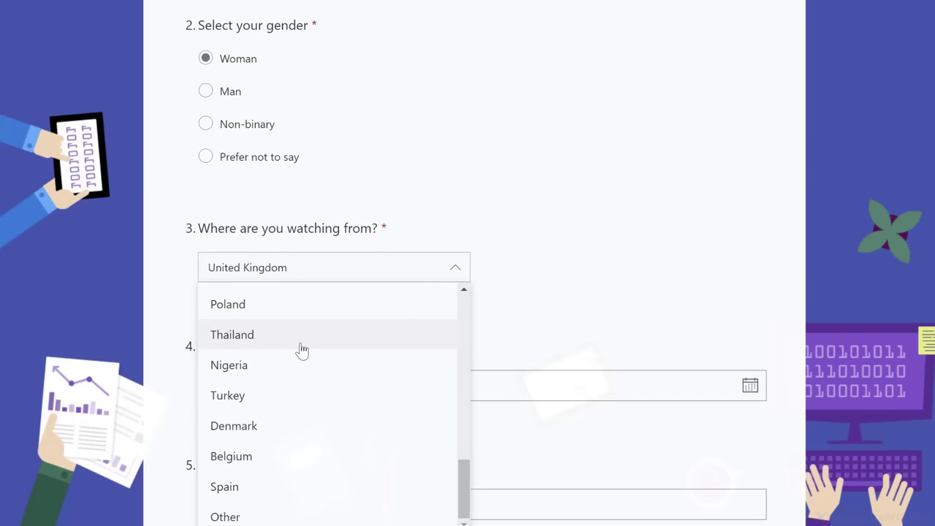
pyautogui.click(241, 515)
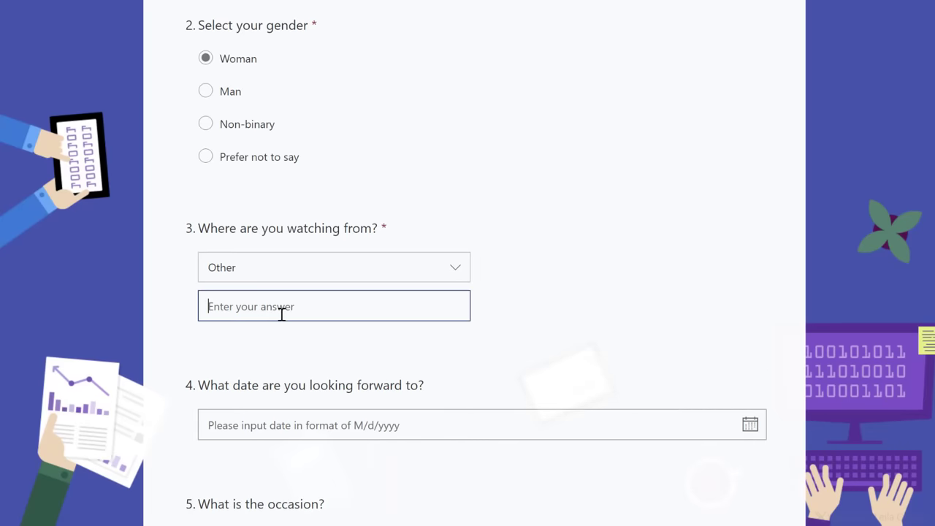
pyautogui.write('Austr')
pyautogui.write('ia')
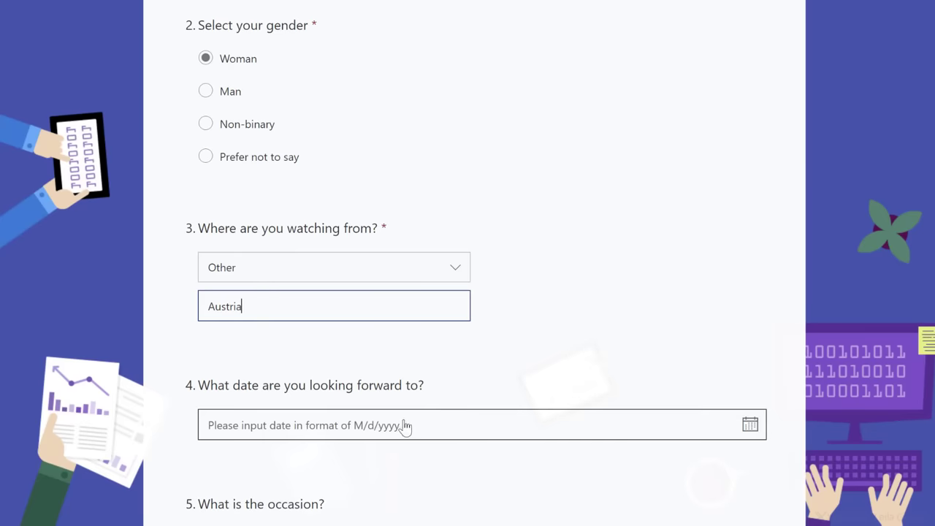
pyautogui.scroll(-3, 458, 400)
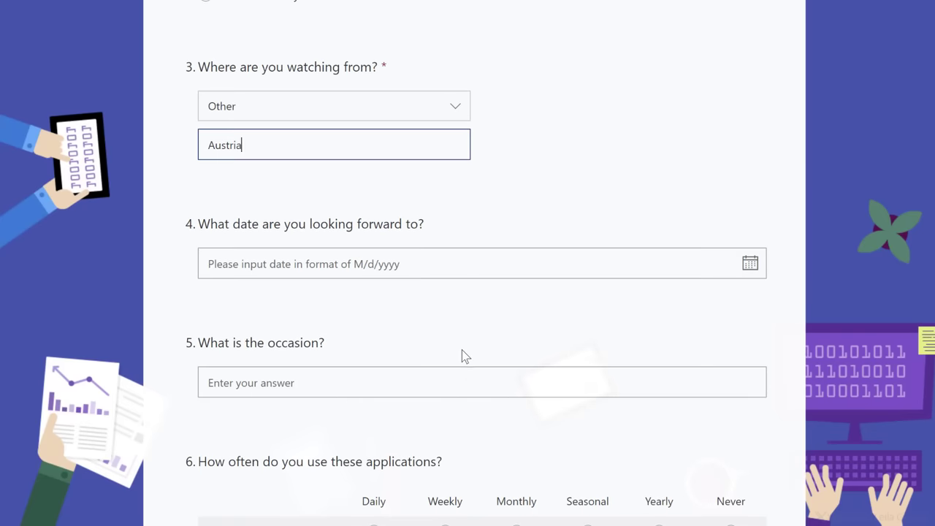
# Pick 10/9/2020 as the date and answer the occasion with 'Friday'.
pyautogui.click(445, 266)
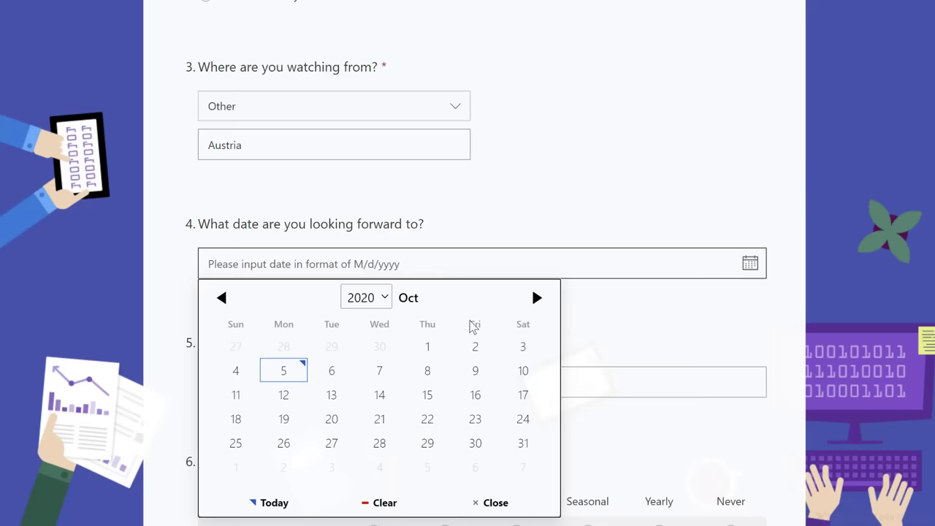
pyautogui.click(475, 370)
pyautogui.click(335, 373)
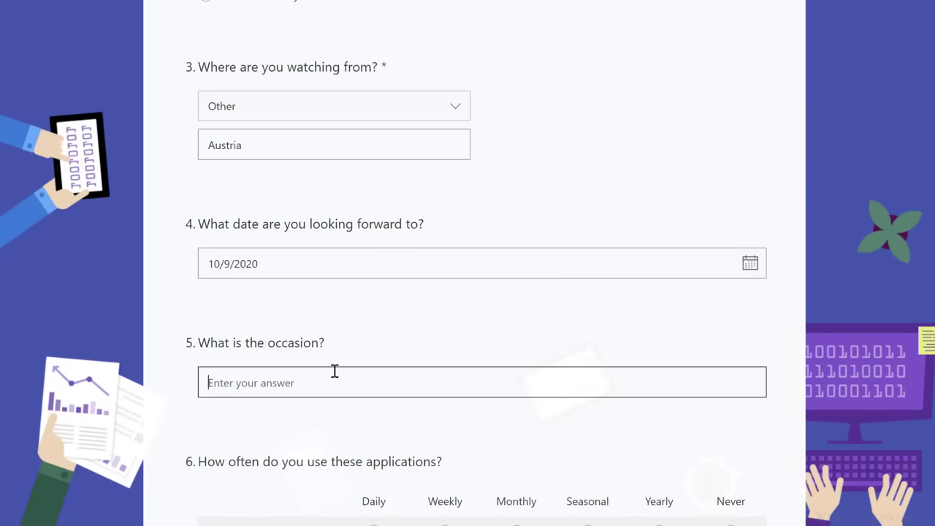
pyautogui.write('Friday')
pyautogui.click(348, 409)
# Mark Excel, Google Sheets, OneNote daily and PowerPoint weekly, rate Excel skills 7, and submit.
pyautogui.scroll(-3, 347, 409)
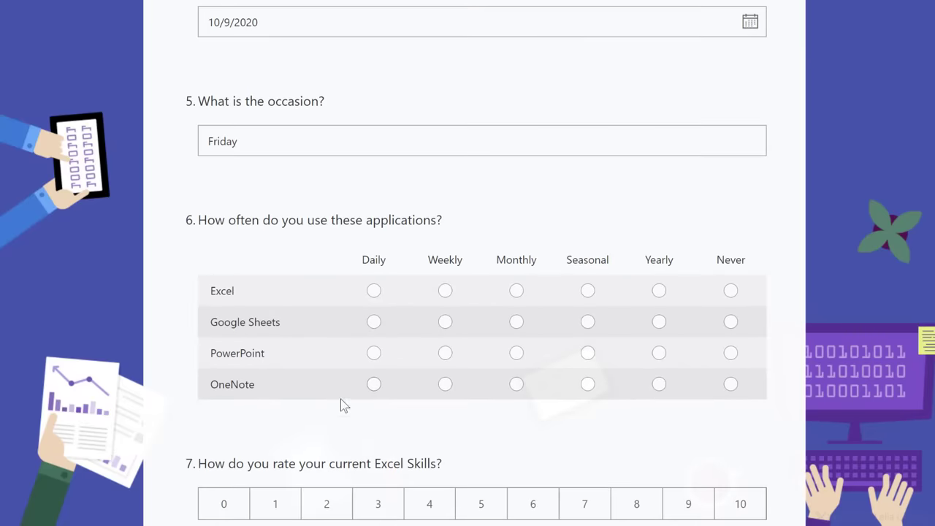
pyautogui.click(373, 292)
pyautogui.click(373, 322)
pyautogui.click(445, 353)
pyautogui.click(373, 384)
pyautogui.scroll(-3, 378, 382)
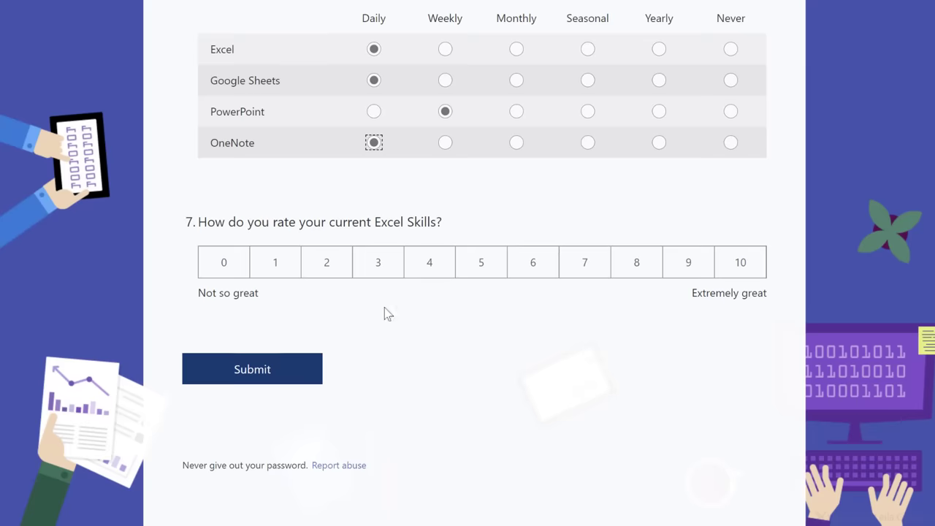
pyautogui.click(593, 270)
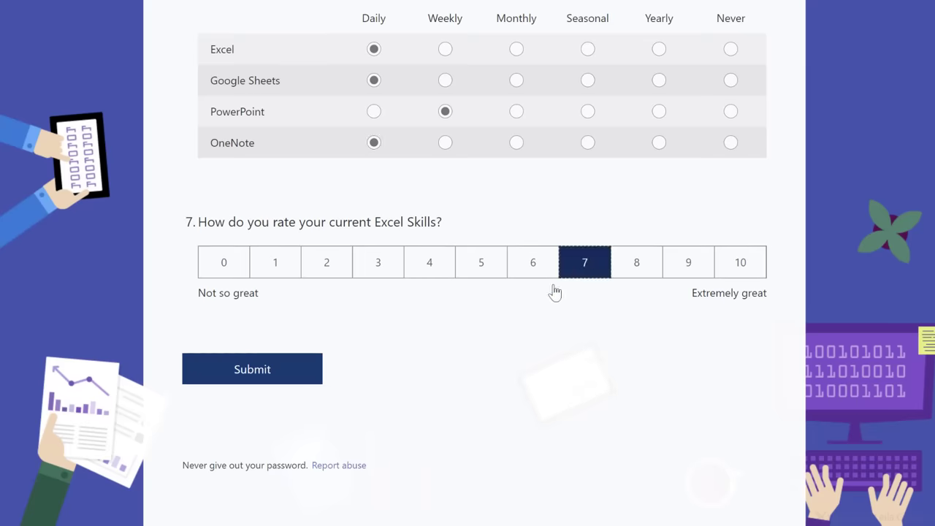
pyautogui.click(276, 374)
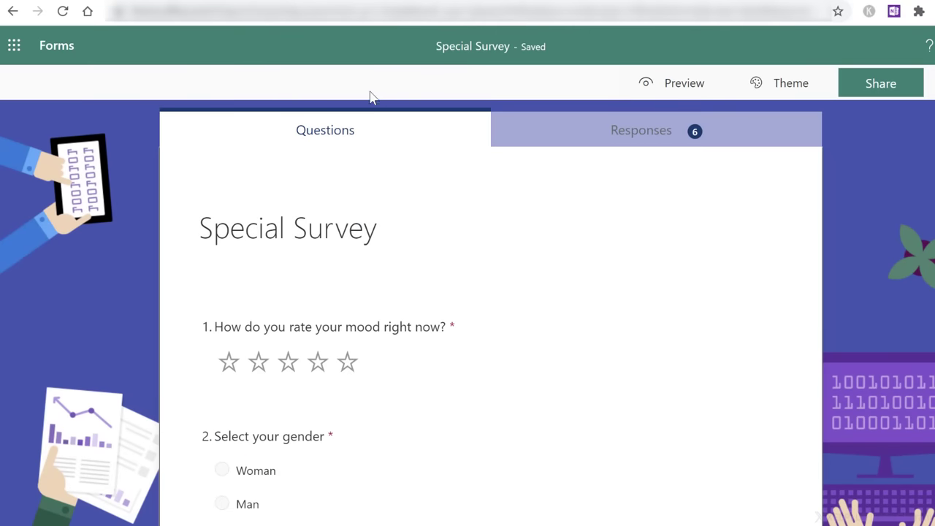
# Reload the editor and review the summary: 7 responses, 00:47 average time, Active status.
pyautogui.click(63, 11)
pyautogui.moveTo(692, 144)
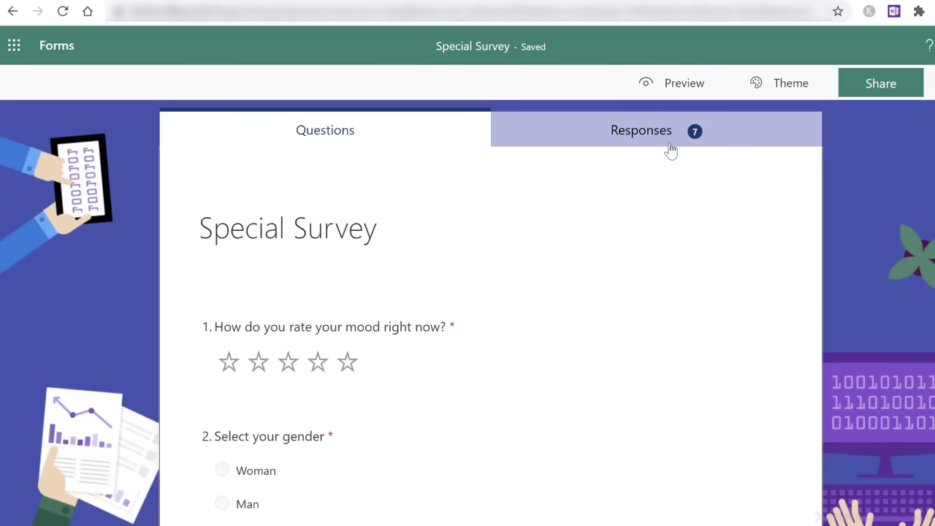
pyautogui.click(646, 140)
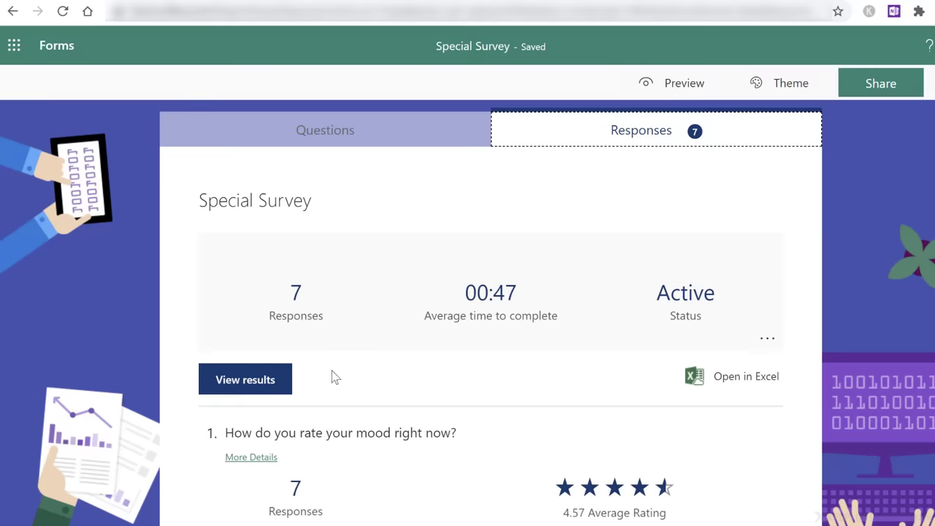
pyautogui.scroll(-4, 334, 388)
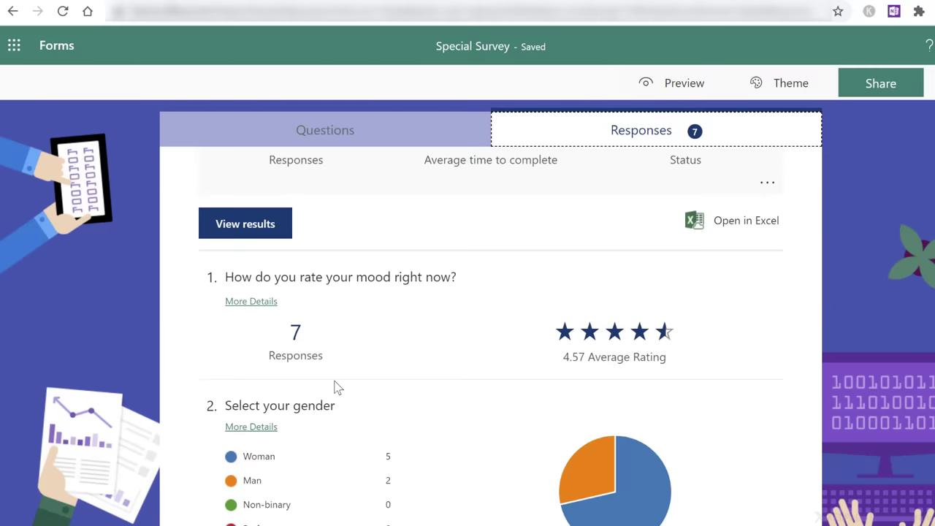
pyautogui.scroll(-12, 334, 387)
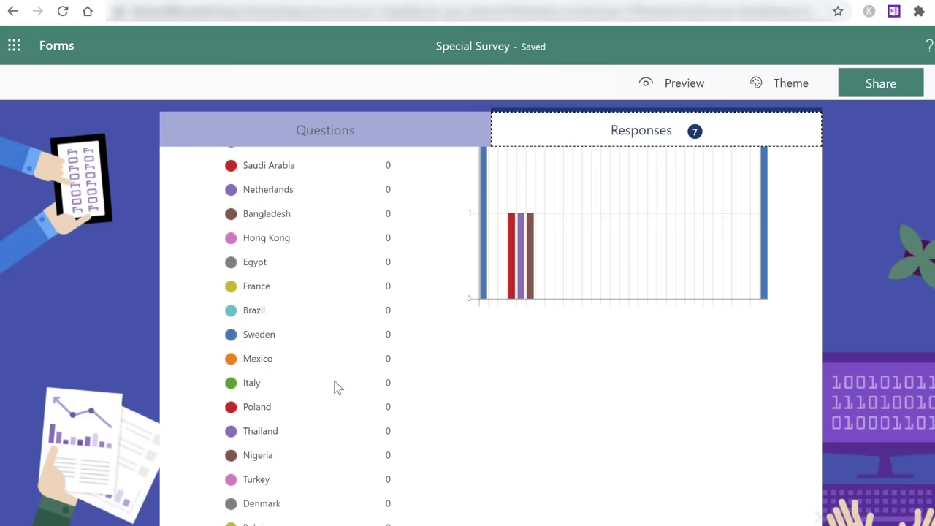
pyautogui.scroll(-3, 336, 387)
pyautogui.scroll(19, 334, 385)
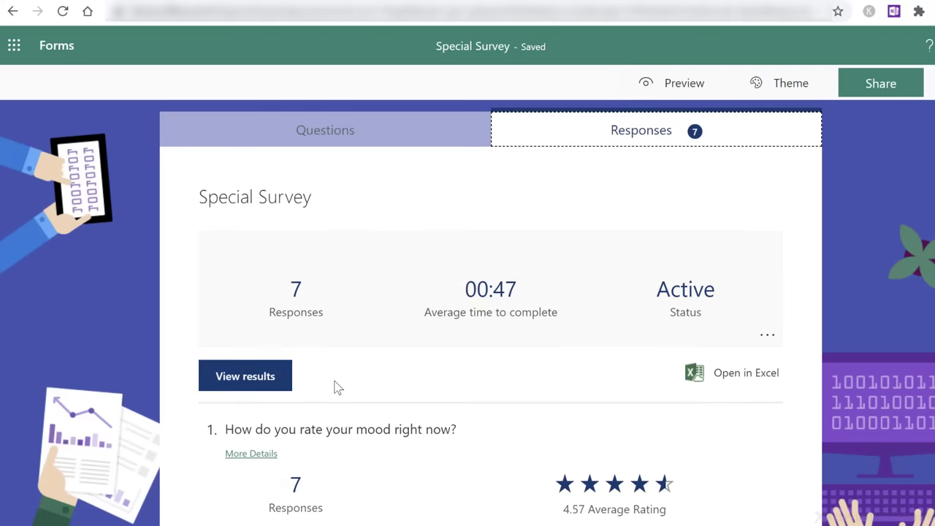
pyautogui.click(275, 389)
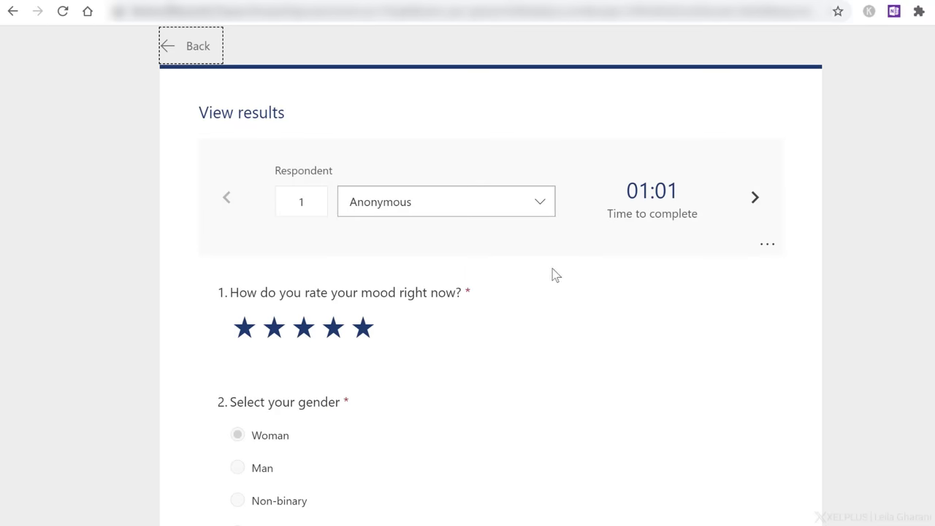
pyautogui.click(753, 198)
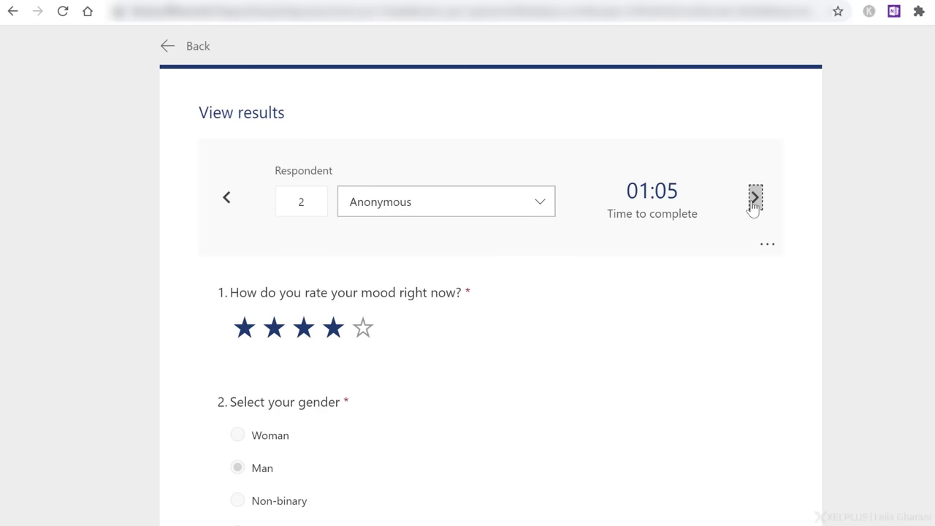
pyautogui.click(753, 204)
pyautogui.click(753, 205)
pyautogui.click(753, 204)
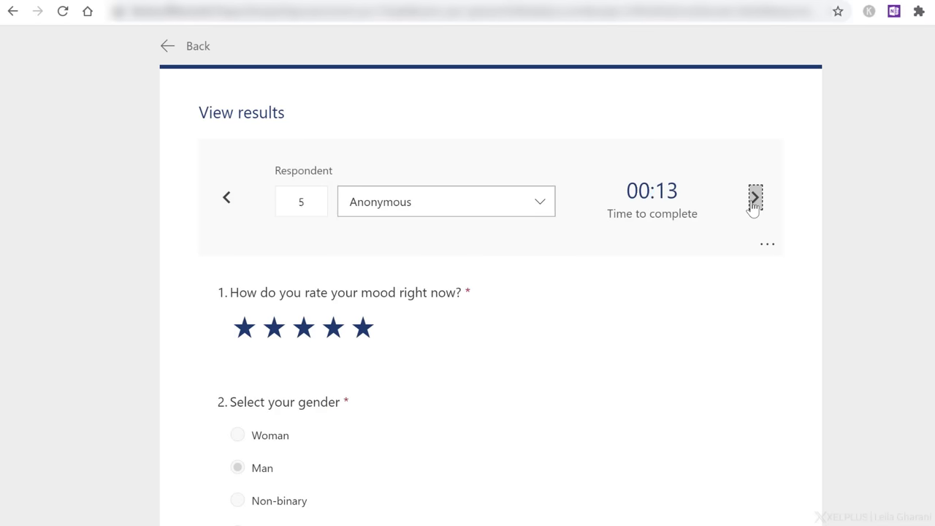
pyautogui.click(184, 56)
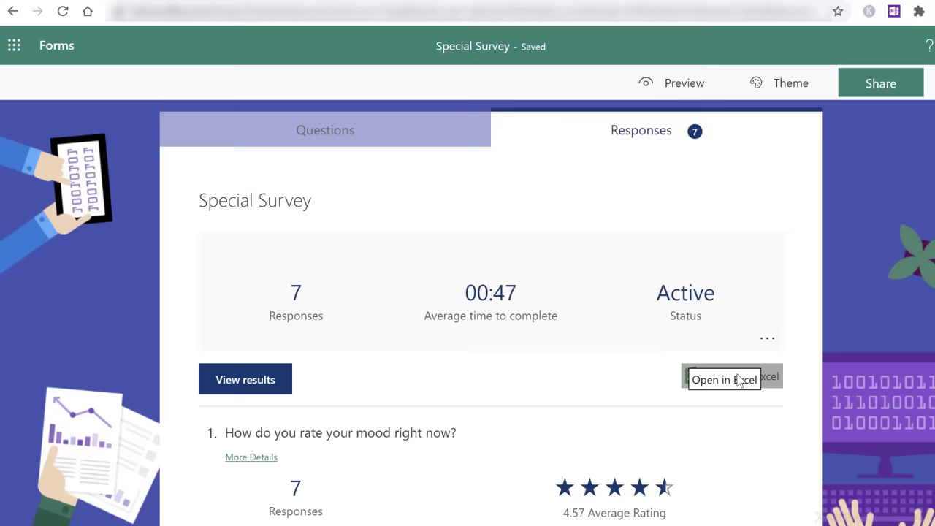
pyautogui.click(740, 385)
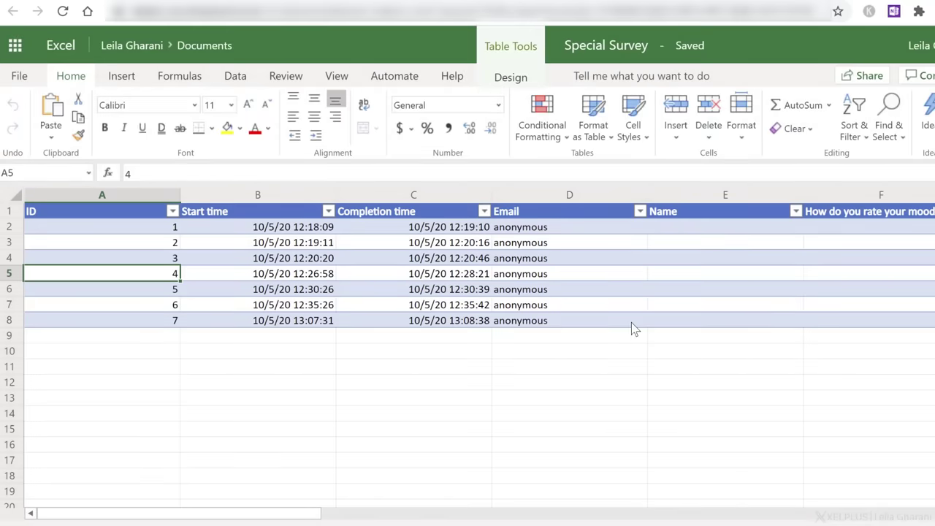
pyautogui.click(632, 325)
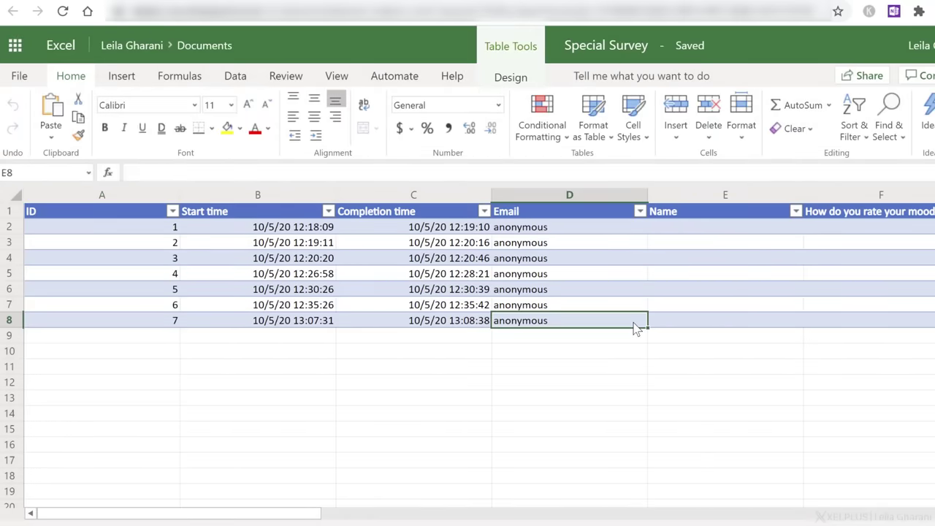
pyautogui.press('Right')
pyautogui.press('Right')
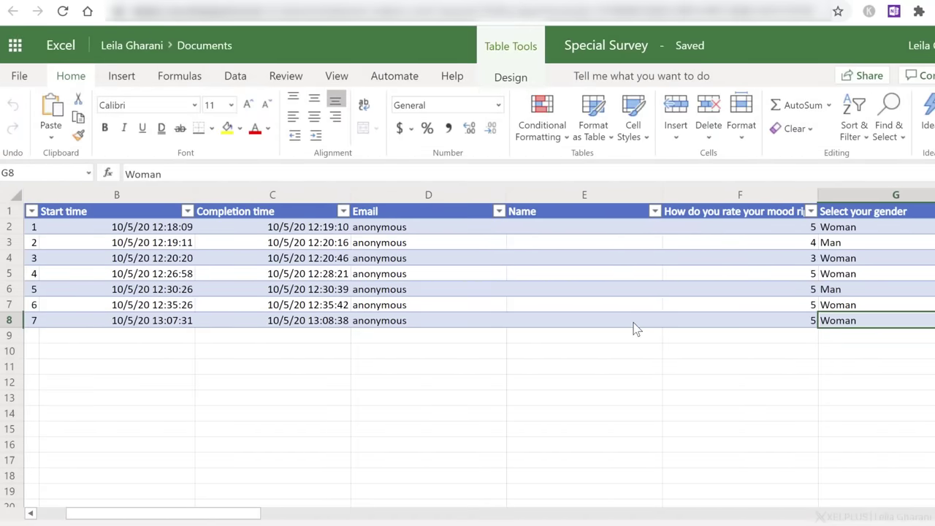
pyautogui.press('Left')
pyautogui.press('Left')
pyautogui.press('Left')
pyautogui.press('Left')
pyautogui.press('Left')
pyautogui.press('Left')
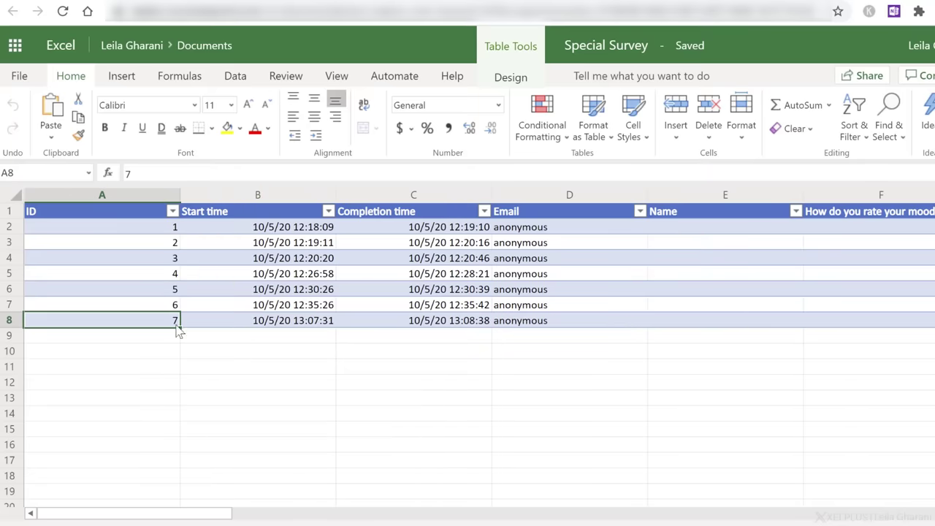
pyautogui.click(269, 328)
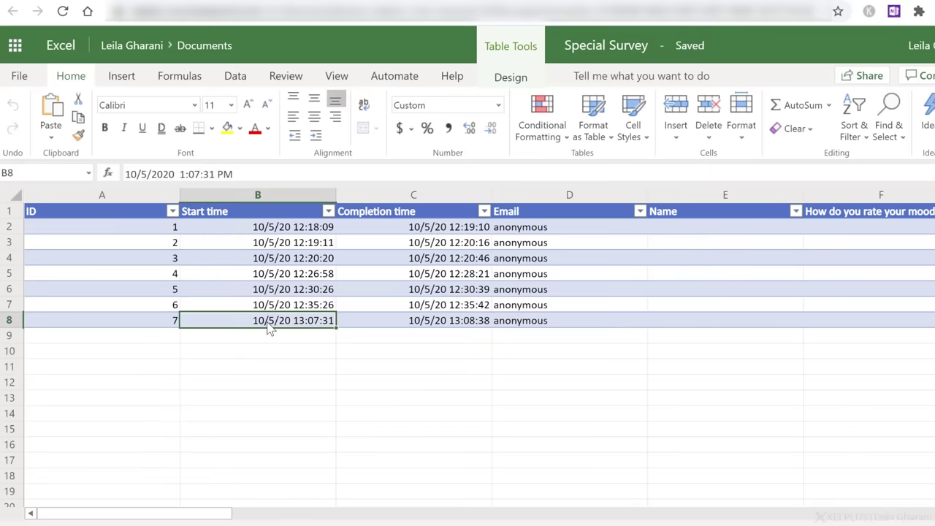
pyautogui.click(361, 311)
pyautogui.click(551, 309)
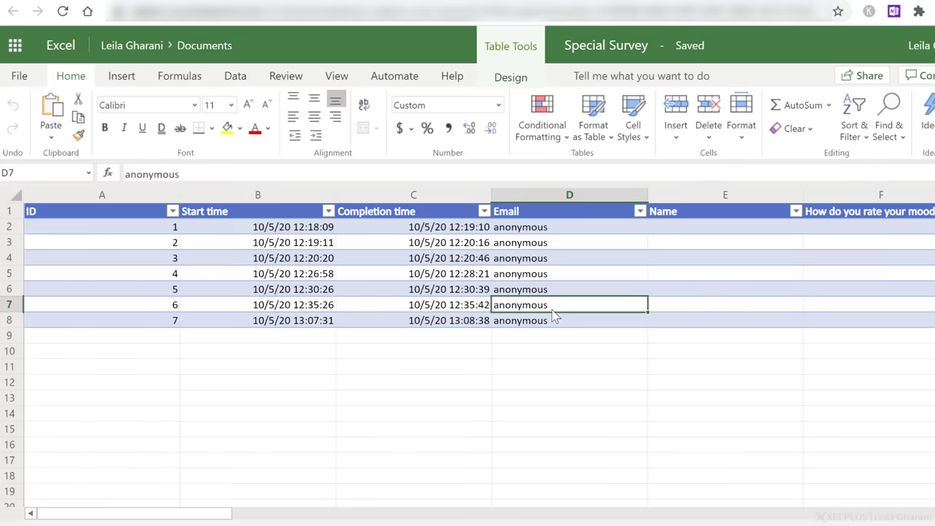
pyautogui.click(692, 305)
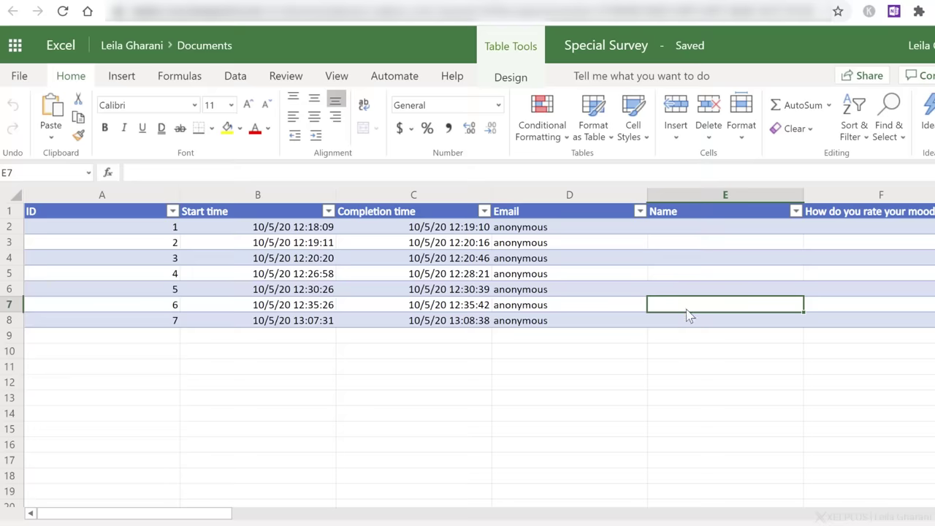
pyautogui.click(591, 329)
pyautogui.click(676, 329)
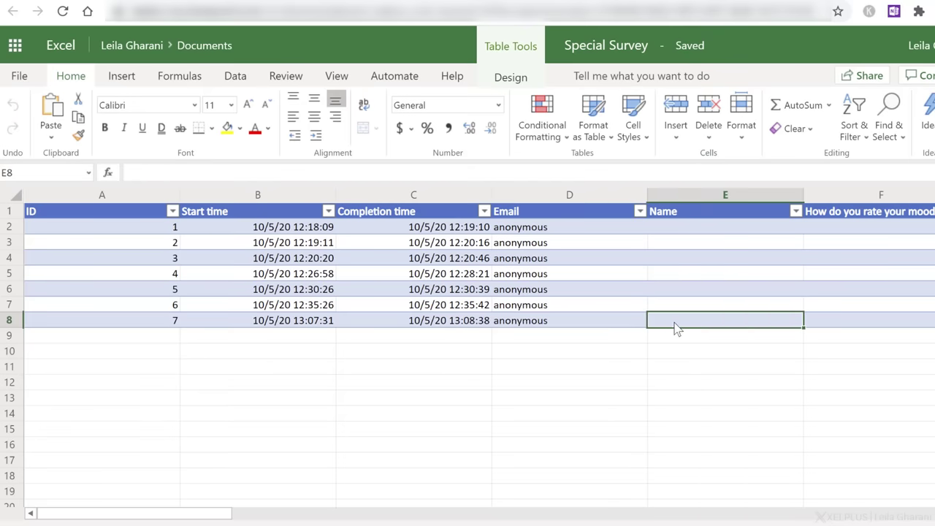
pyautogui.press('Right')
pyautogui.press('Right')
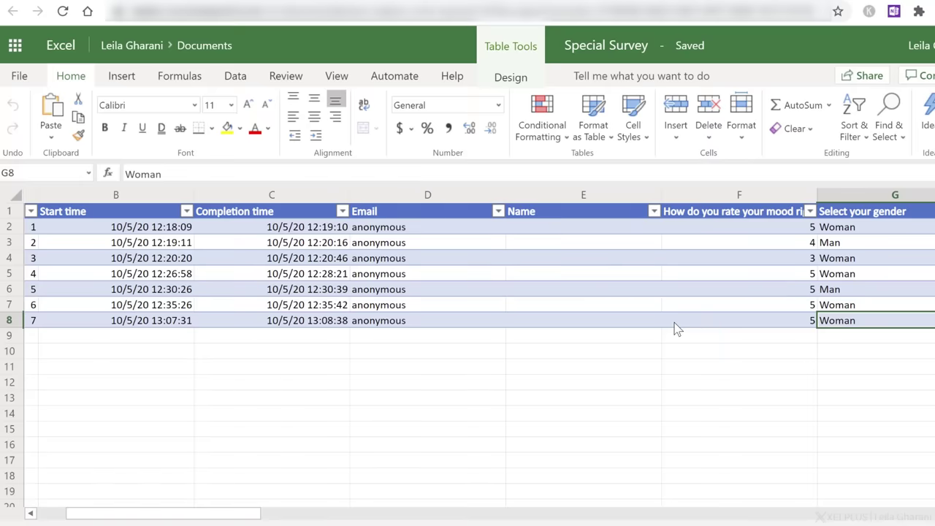
pyautogui.press('Right')
pyautogui.press('Right')
pyautogui.press('Right')
pyautogui.press('Right')
pyautogui.press('Right')
pyautogui.press('Right')
pyautogui.press('Right')
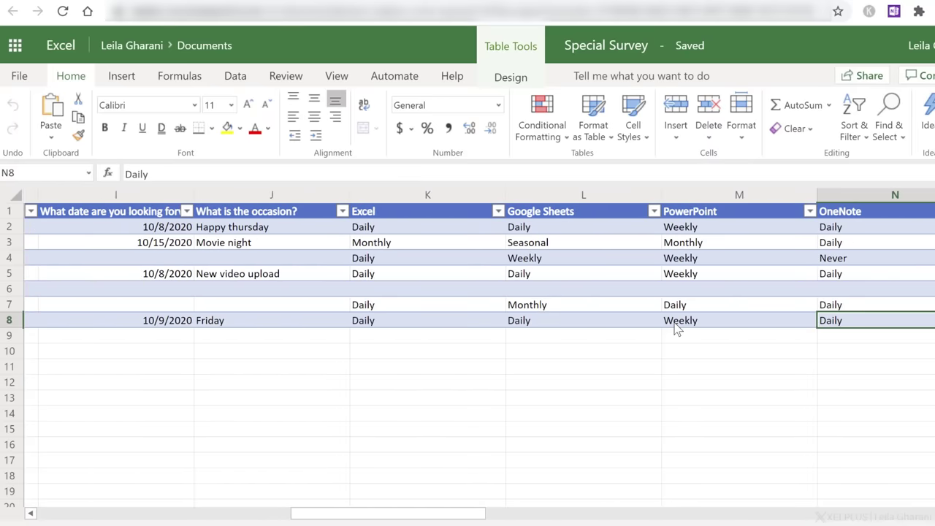
pyautogui.press('Right')
pyautogui.press('Right')
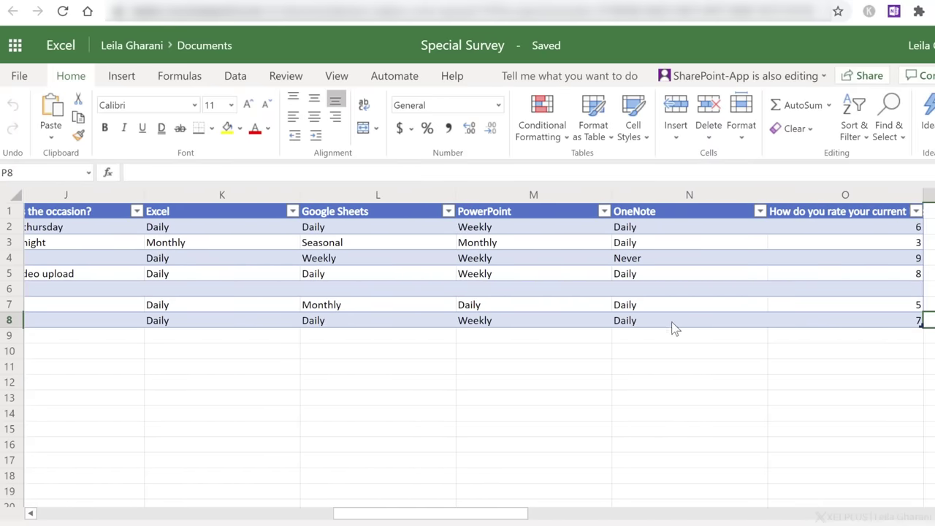
pyautogui.click(657, 322)
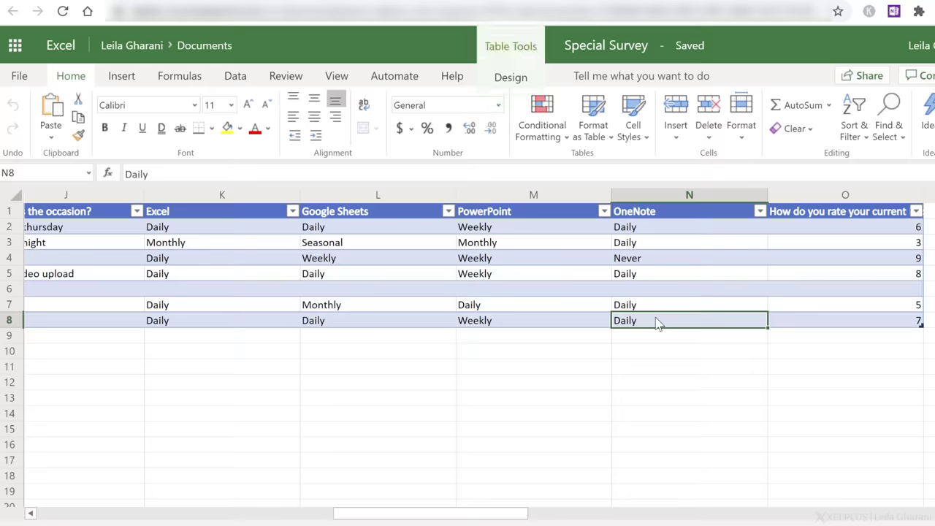
pyautogui.press('Left')
pyautogui.press('Home')
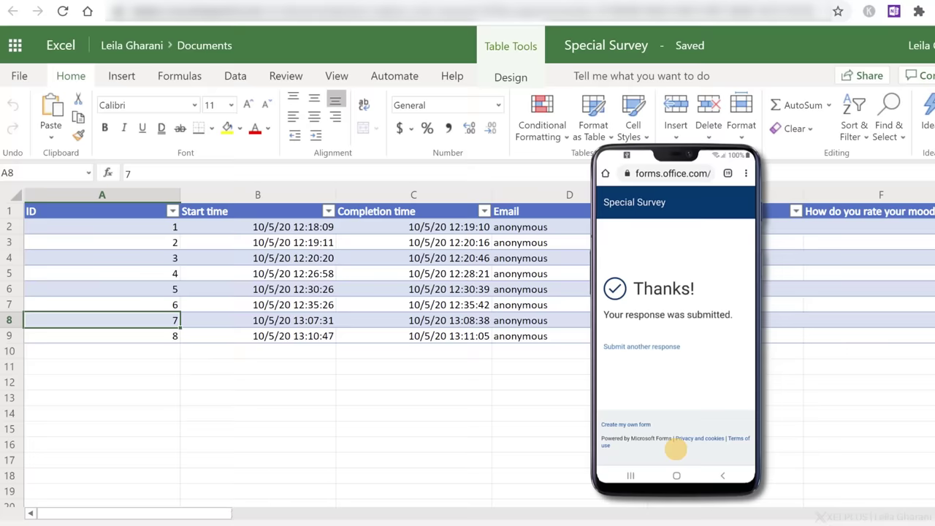
# Inspect the new Singapore response in row 9, then return to the Forms summary showing 8 responses.
pyautogui.click(632, 341)
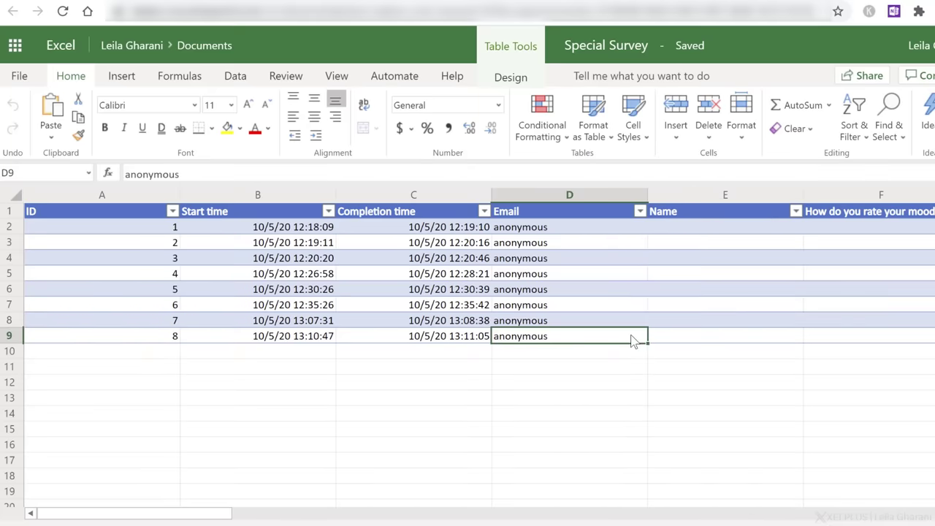
pyautogui.press('Right')
pyautogui.press('Right')
pyautogui.press('Right')
pyautogui.press('Right')
pyautogui.press('Right')
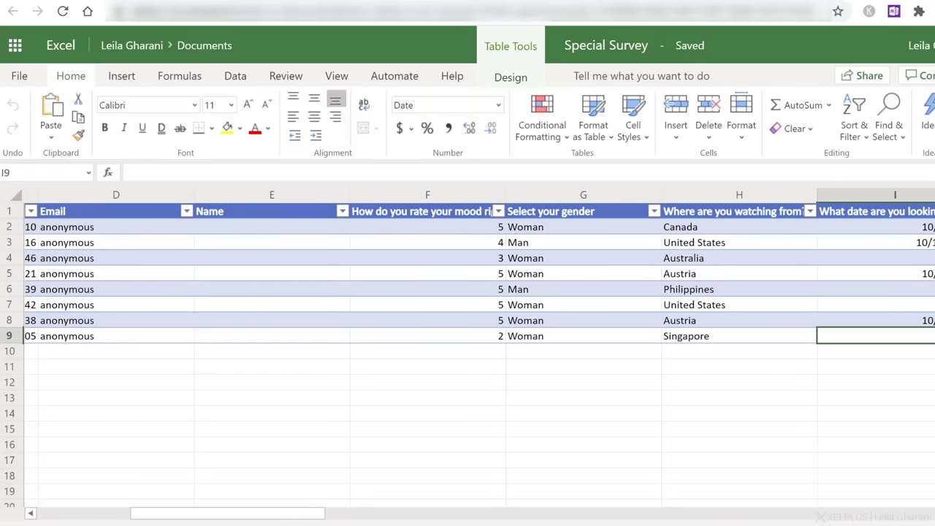
pyautogui.hotkey('ctrl', 'shift', 'Tab')
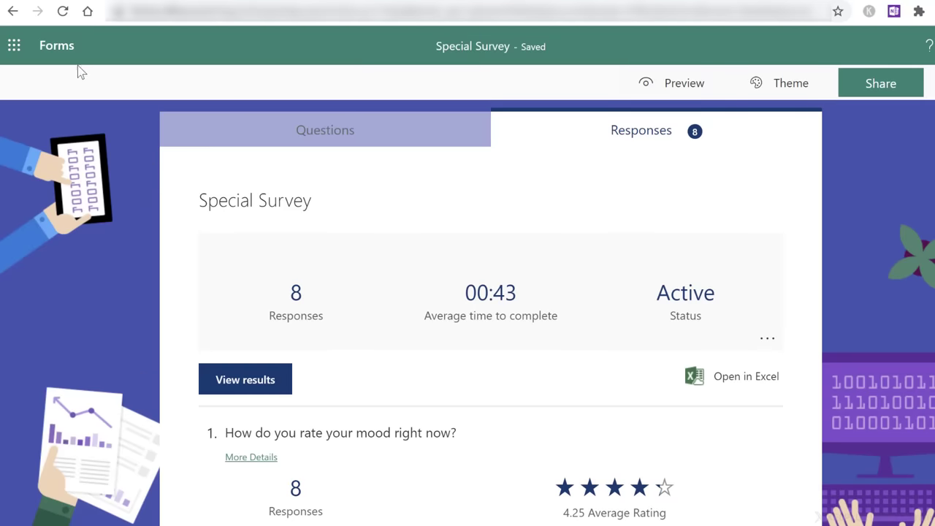
# Open the Responses summary of the Excel Session Feedback form from Forms home.
pyautogui.click(64, 47)
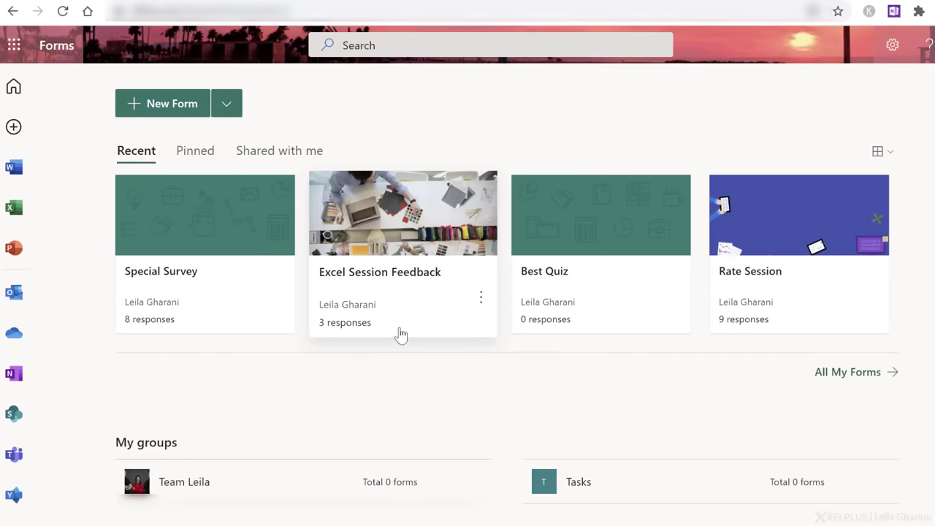
pyautogui.click(405, 276)
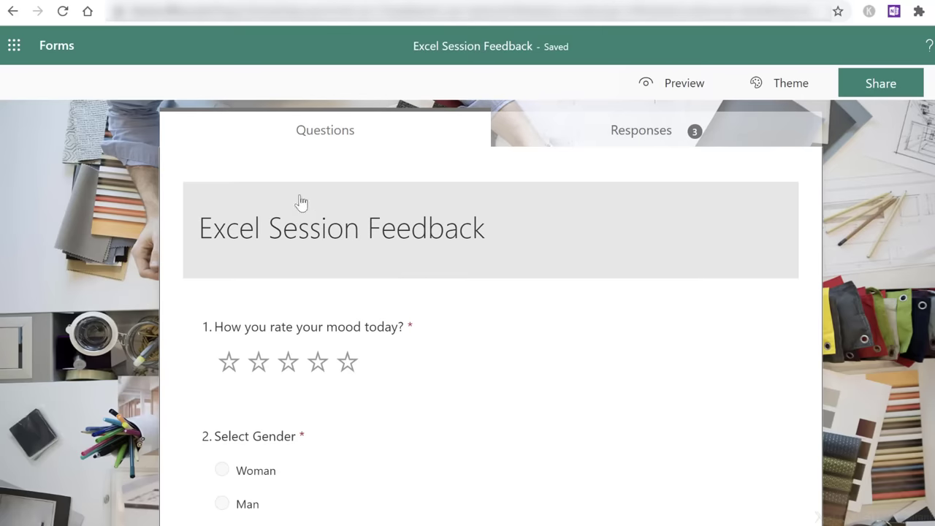
pyautogui.click(583, 149)
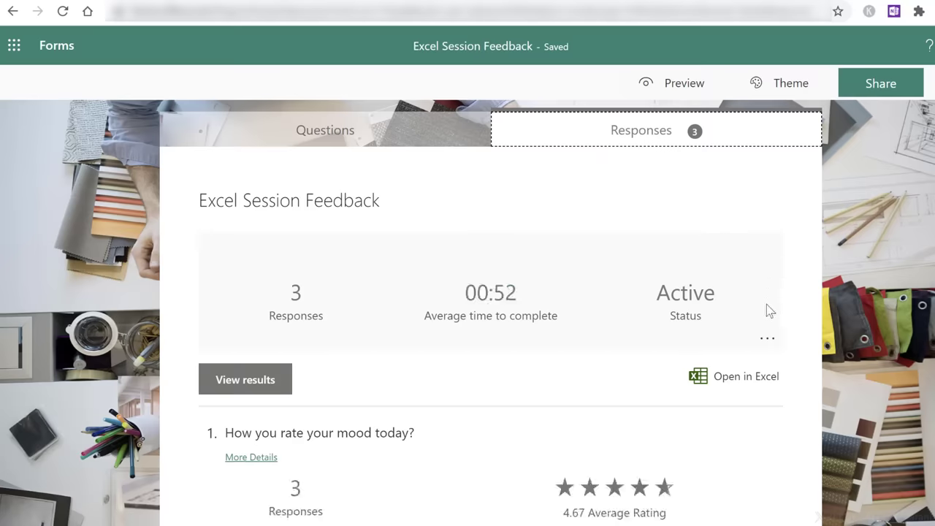
# Export the responses to an Excel workbook, open it, then switch to the Special Survey workbook.
pyautogui.click(750, 387)
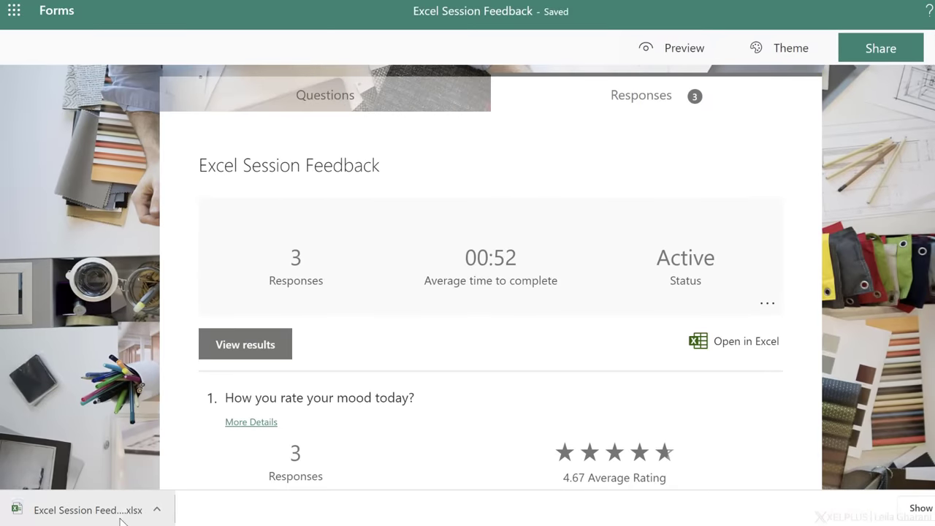
pyautogui.click(122, 517)
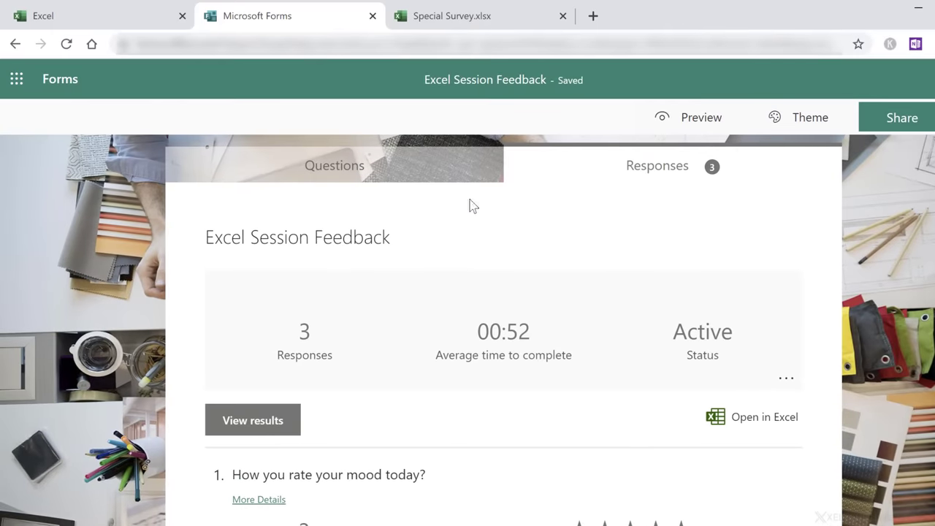
pyautogui.click(448, 22)
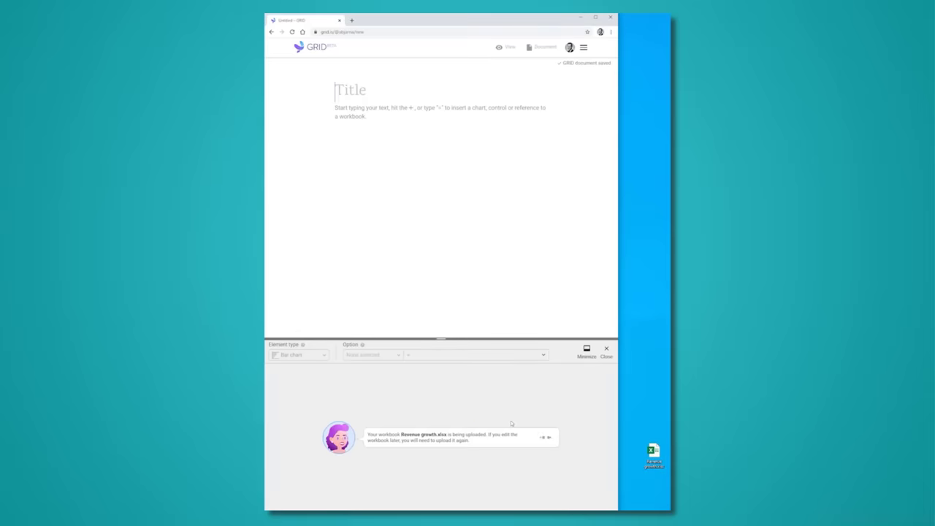
# Type 'Revenue' and insert a column chart fed by the Revenue cells C7:C11.
pyautogui.write('Revenue growth forecast')
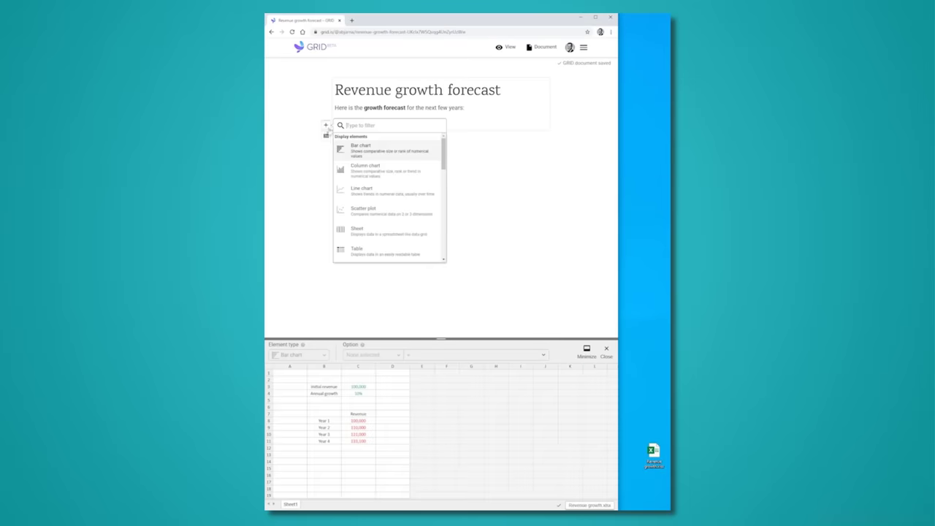
pyautogui.click(352, 167)
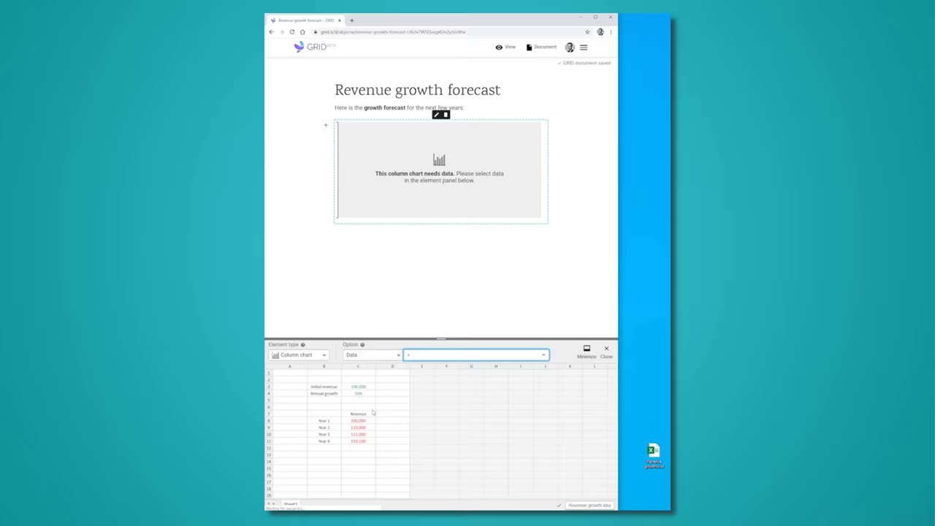
pyautogui.moveTo(371, 416); pyautogui.dragTo(369, 442)
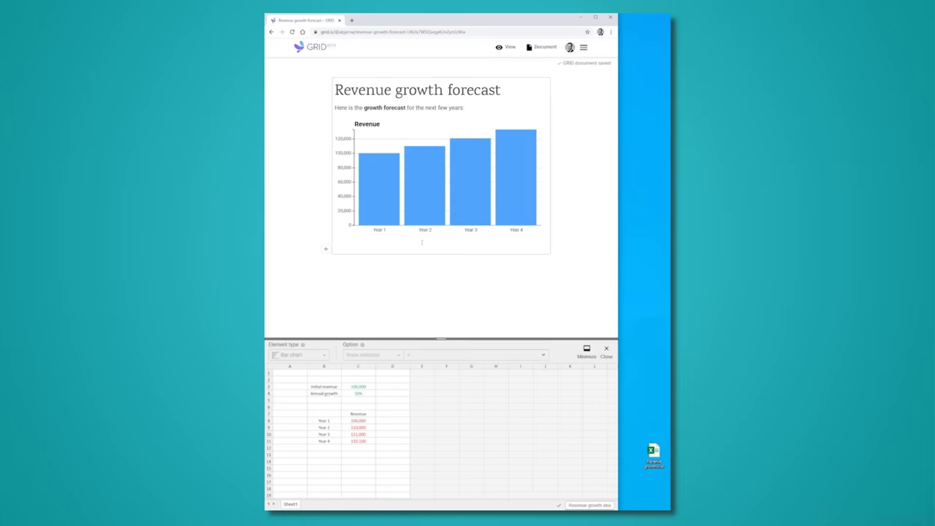
# Add an Annual growth slider and raise the growth rate to about 20%.
pyautogui.click(326, 249)
pyautogui.scroll(-5, 385, 326)
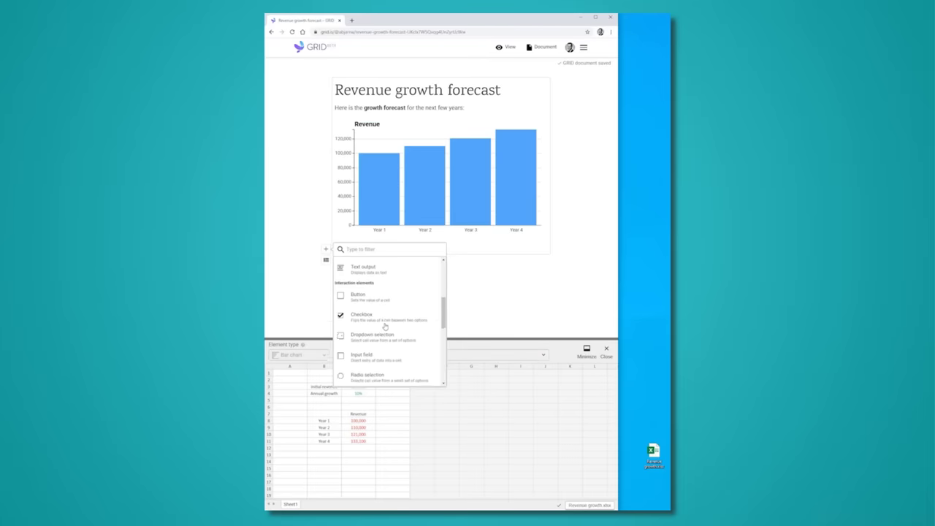
pyautogui.scroll(-3, 385, 326)
pyautogui.click(382, 335)
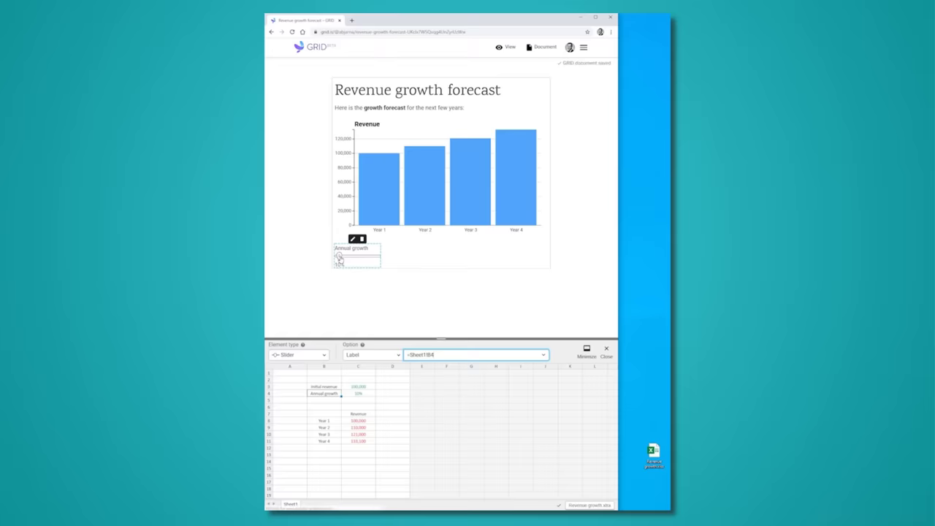
pyautogui.moveTo(339, 257); pyautogui.dragTo(343, 257)
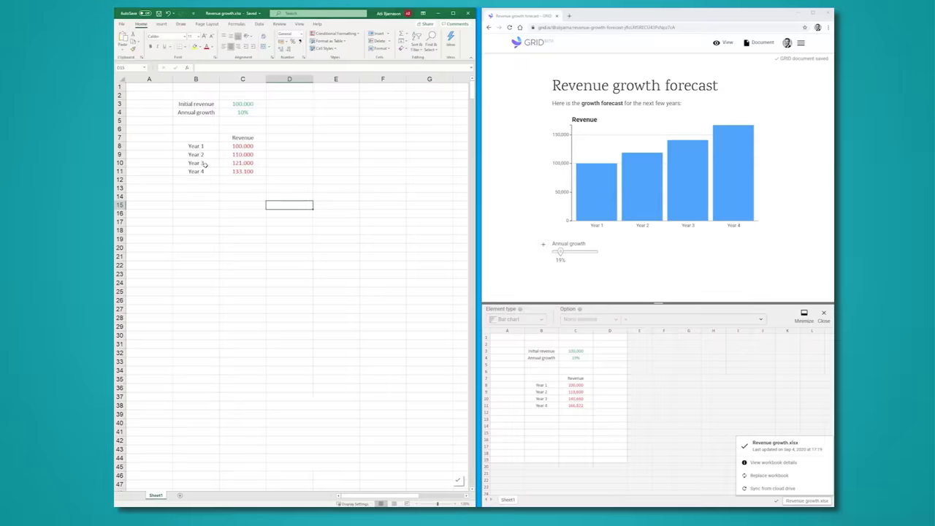
# Extend the workbook's year labels through Year 10 and return to the GRID document.
pyautogui.moveTo(191, 162); pyautogui.dragTo(255, 230)
pyautogui.click(317, 197)
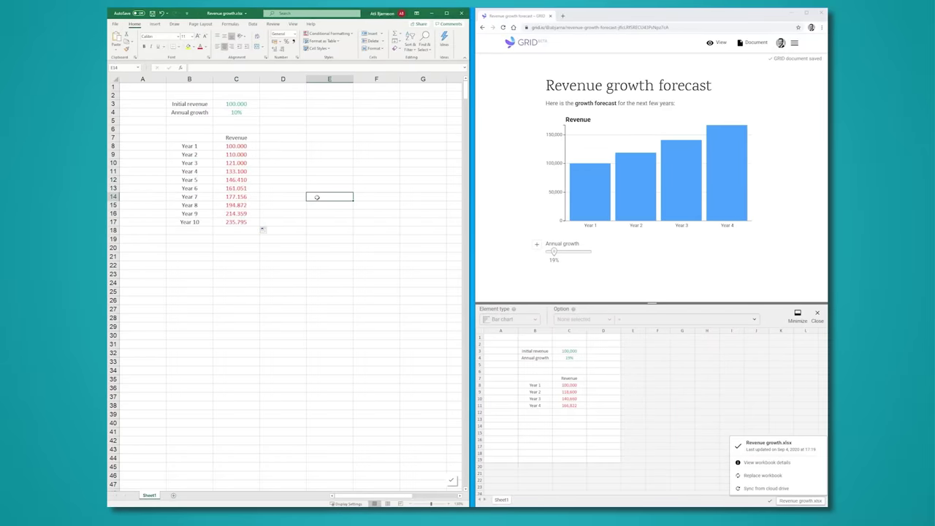
pyautogui.click(152, 13)
pyautogui.click(668, 253)
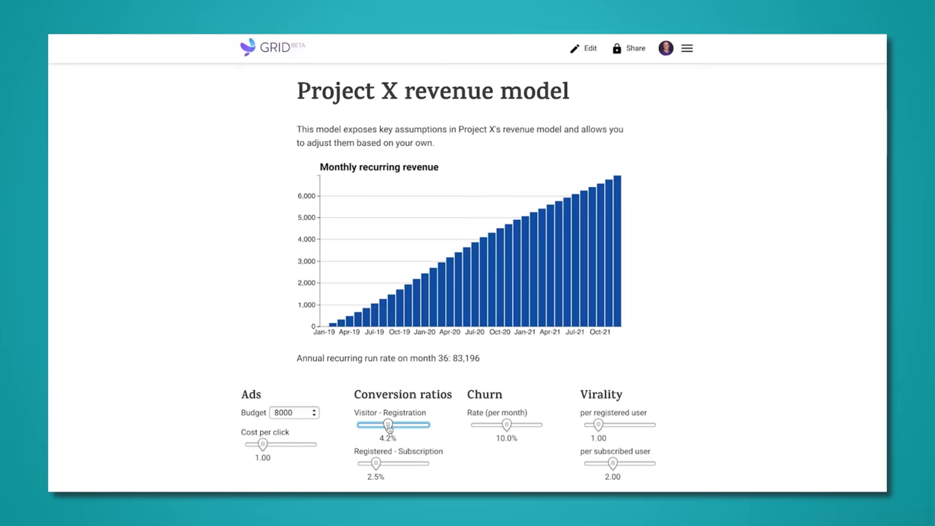
# Set the churn rate slider to 17.9% and virality per registered user to 1.14.
pyautogui.moveTo(507, 427); pyautogui.dragTo(535, 431)
pyautogui.moveTo(598, 428); pyautogui.dragTo(601, 429)
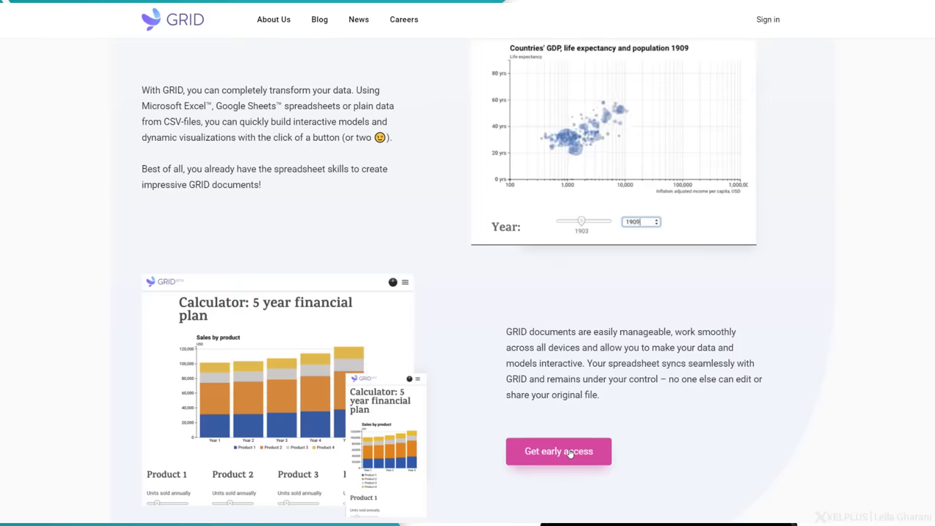
# Jump to the 'Give your spreadsheet wings!' early-access signup form on GRID's homepage.
pyautogui.click(570, 452)
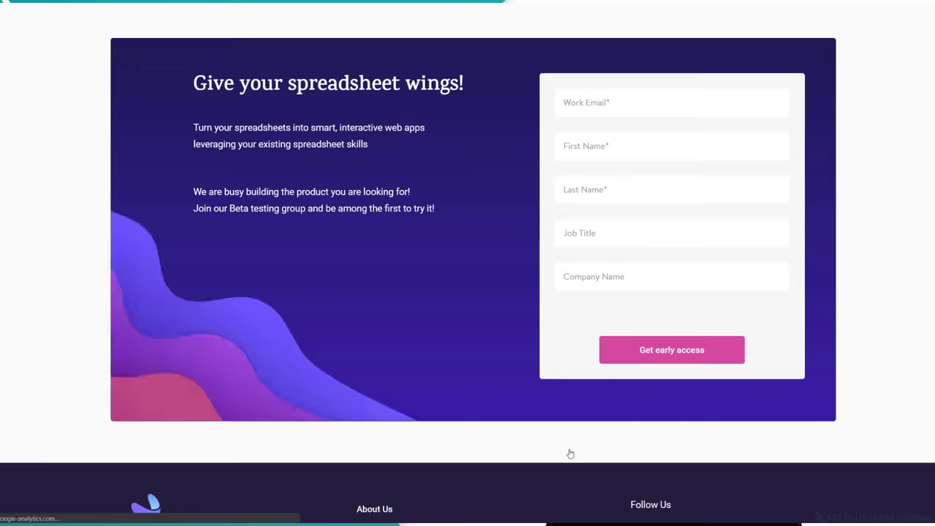